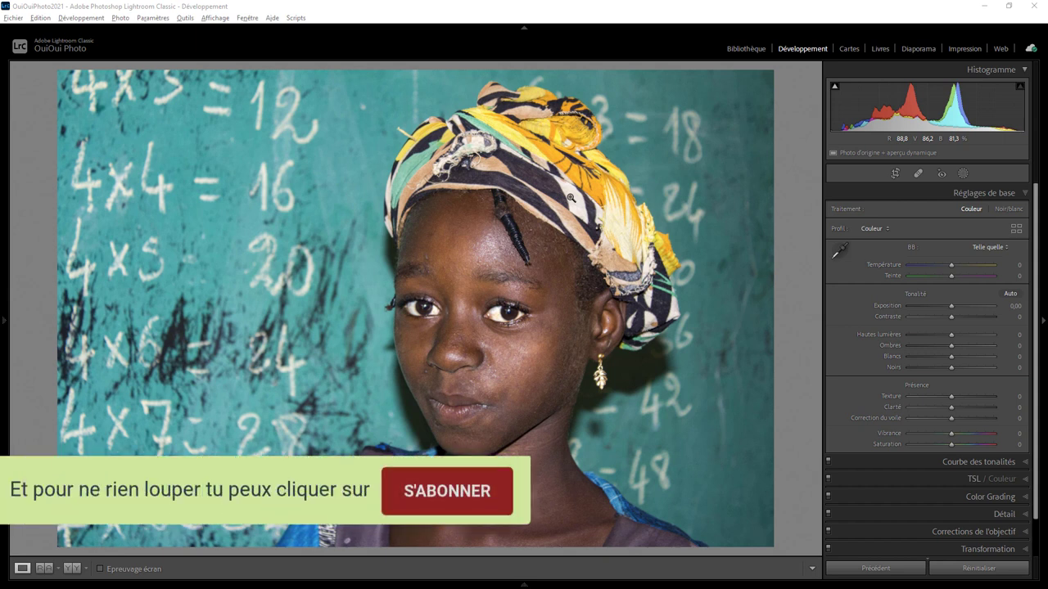
Step: Inspect close-ups of the forehead, nose and cheek skin for shine
left_click(498, 252)
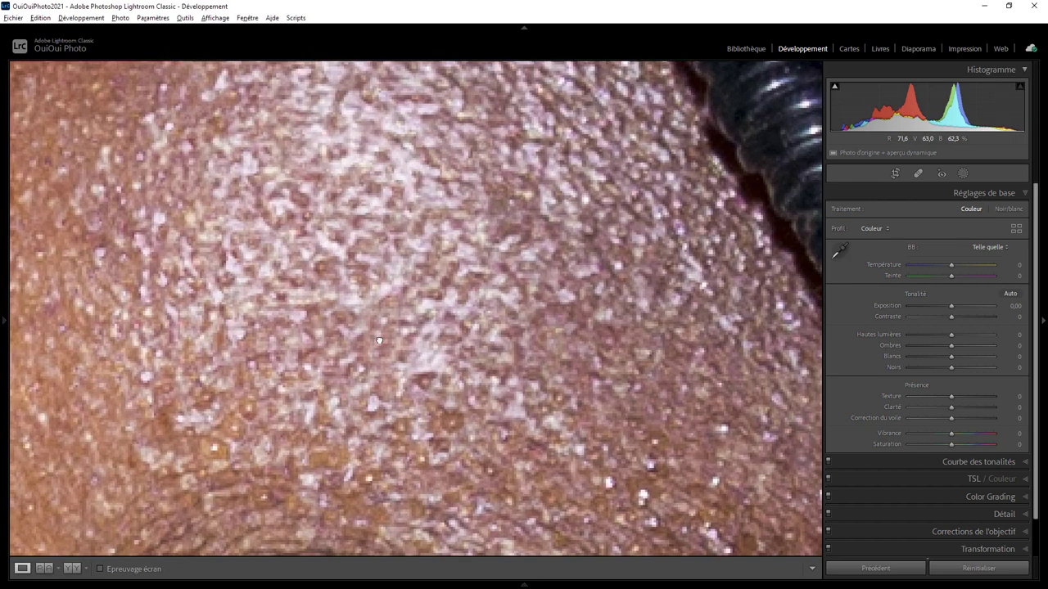
left_click(380, 337)
left_click(452, 354)
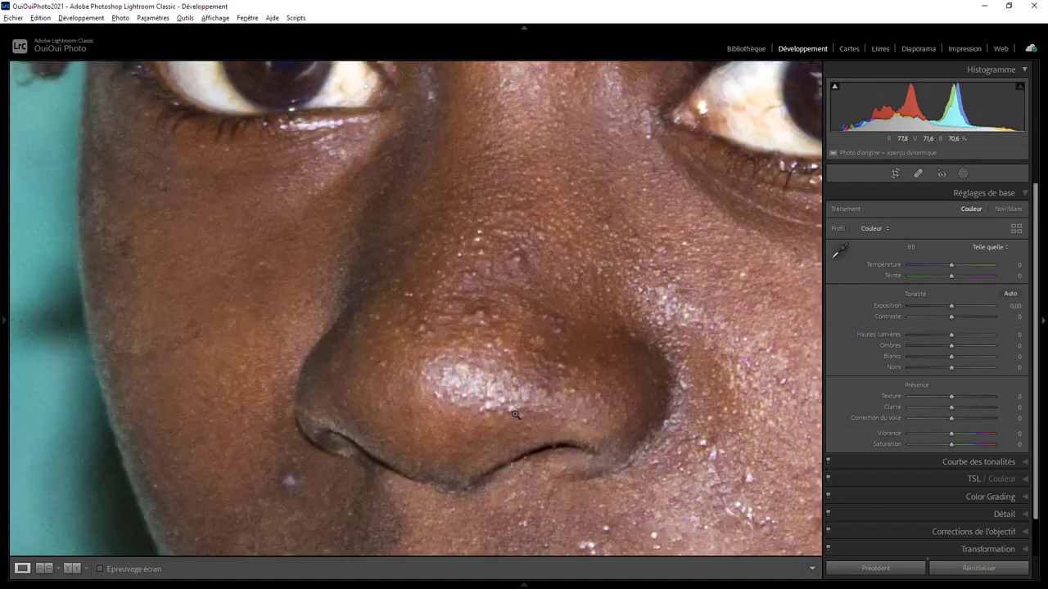
left_click(480, 362)
left_click(524, 353)
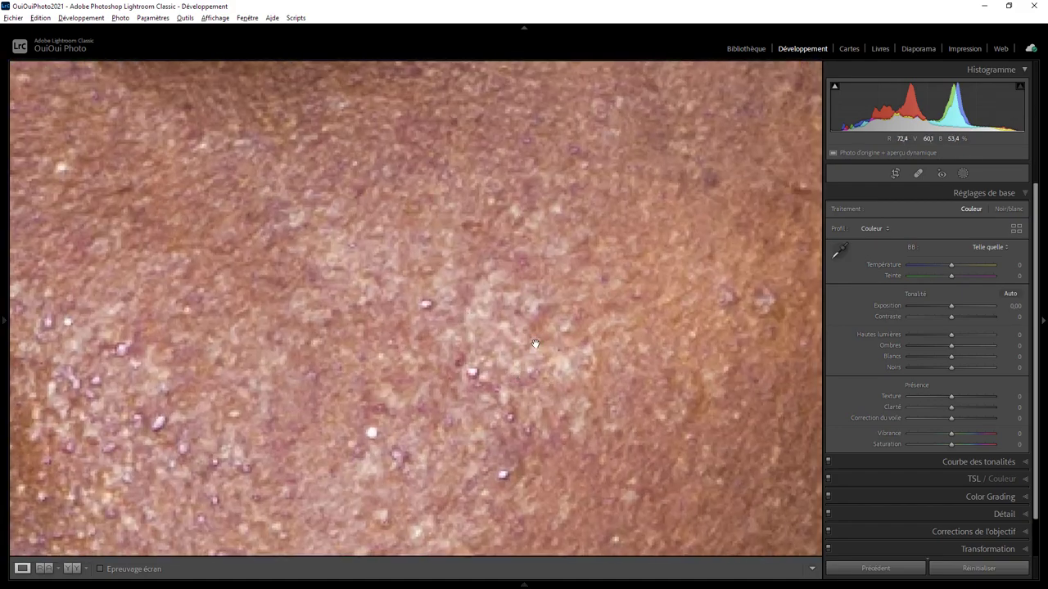
left_click(514, 370)
left_click(482, 350)
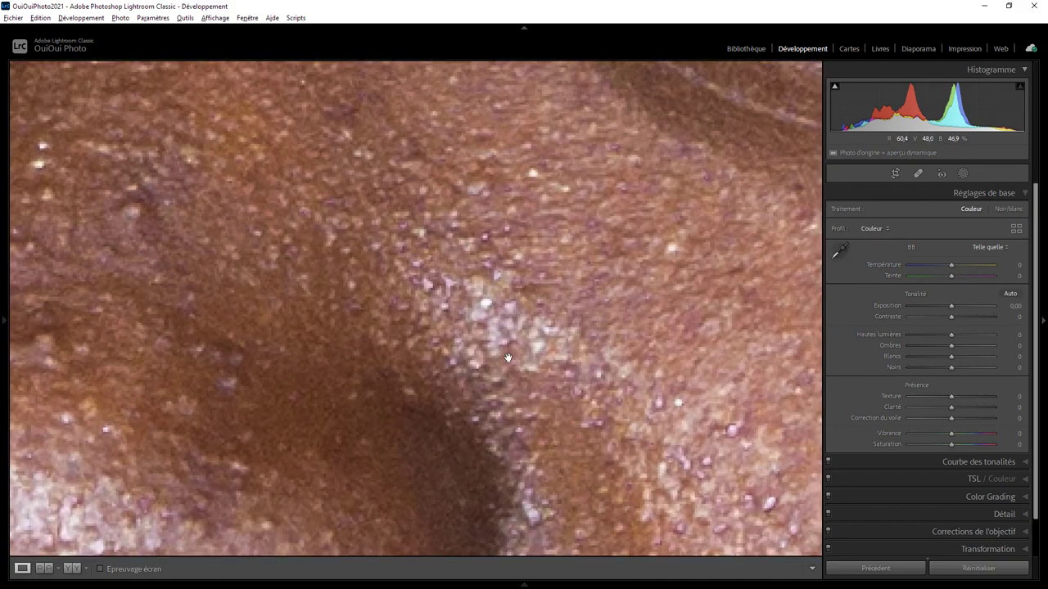
left_click(510, 377)
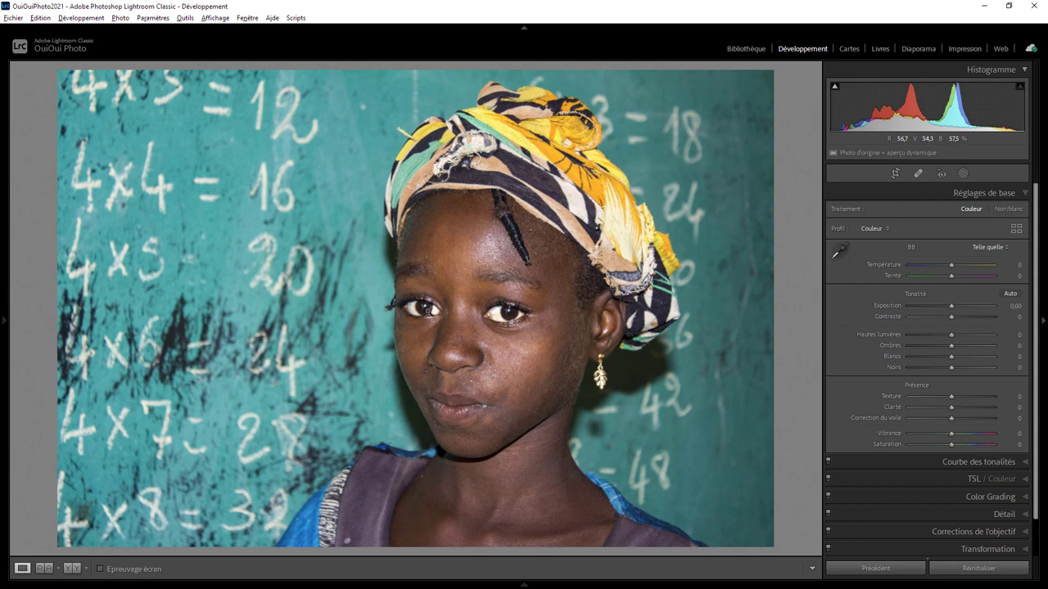
Step: Inspect close-ups of the eyes and the shiny forehead region
left_click(419, 304)
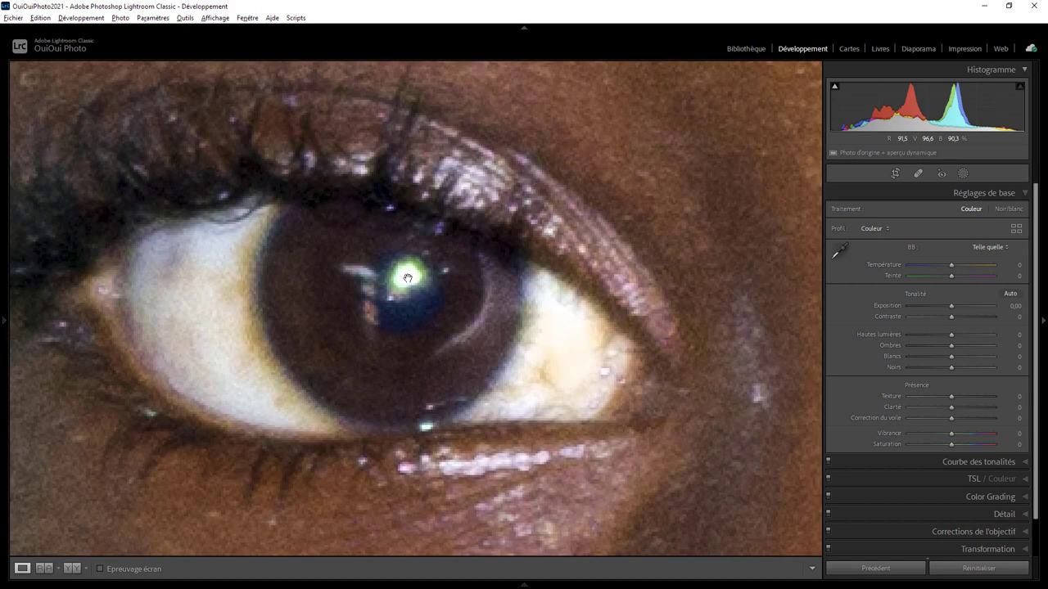
left_click(407, 278)
left_click(430, 311)
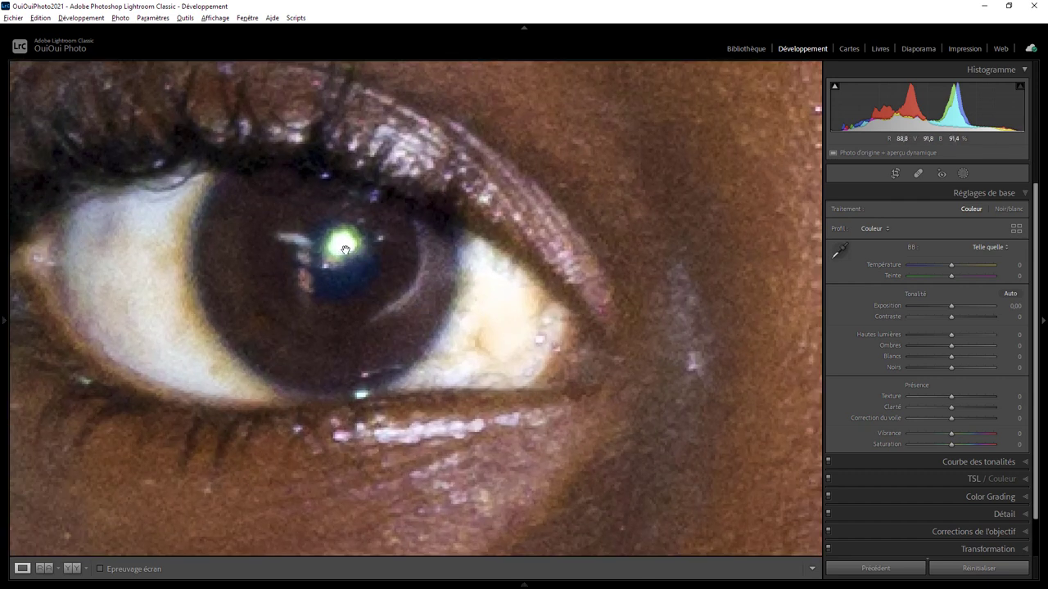
left_click(345, 249)
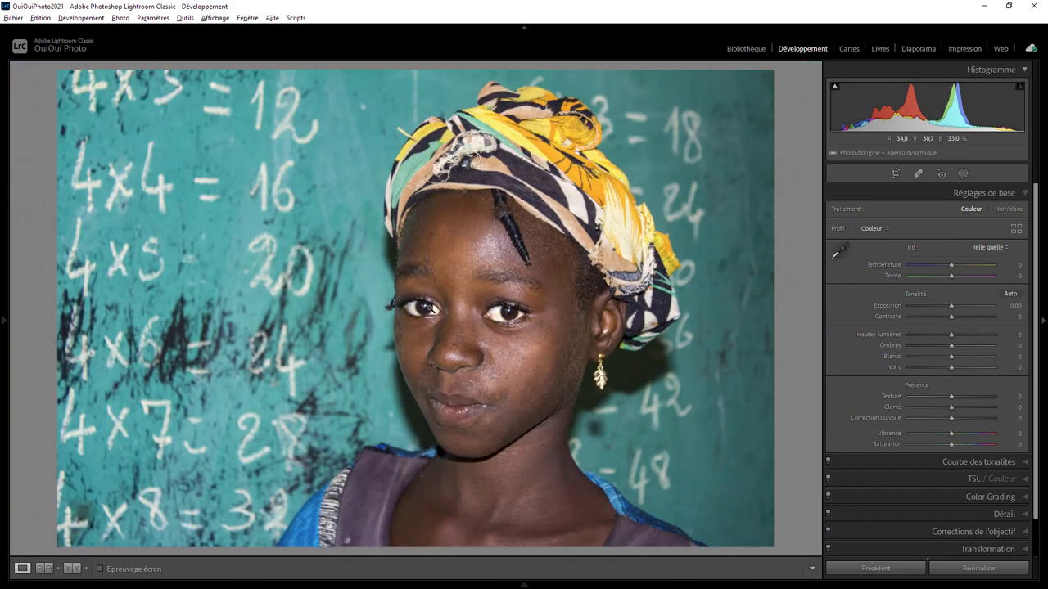
left_click(427, 310)
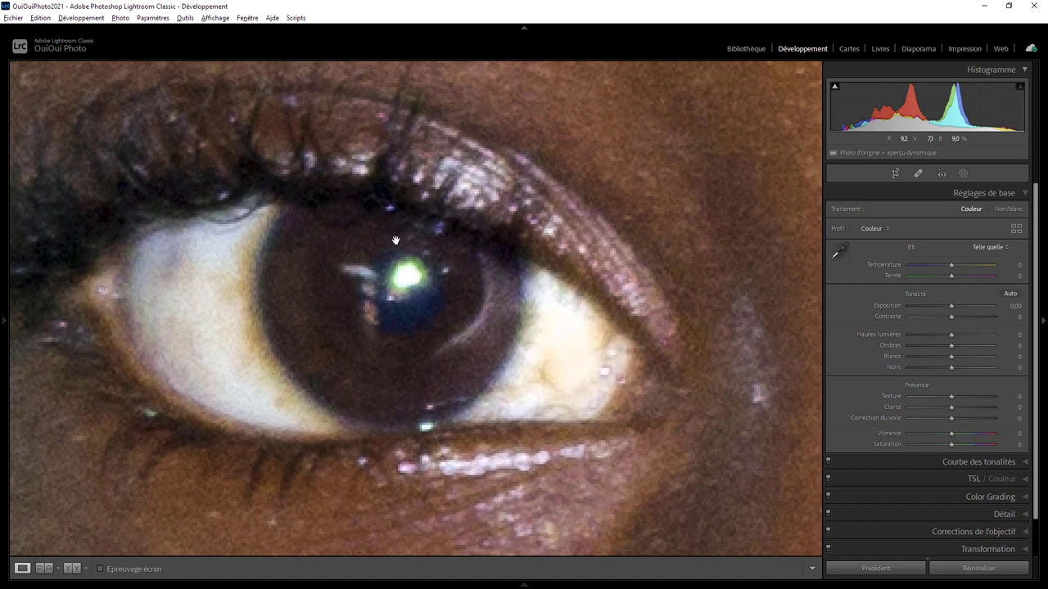
left_click(396, 280)
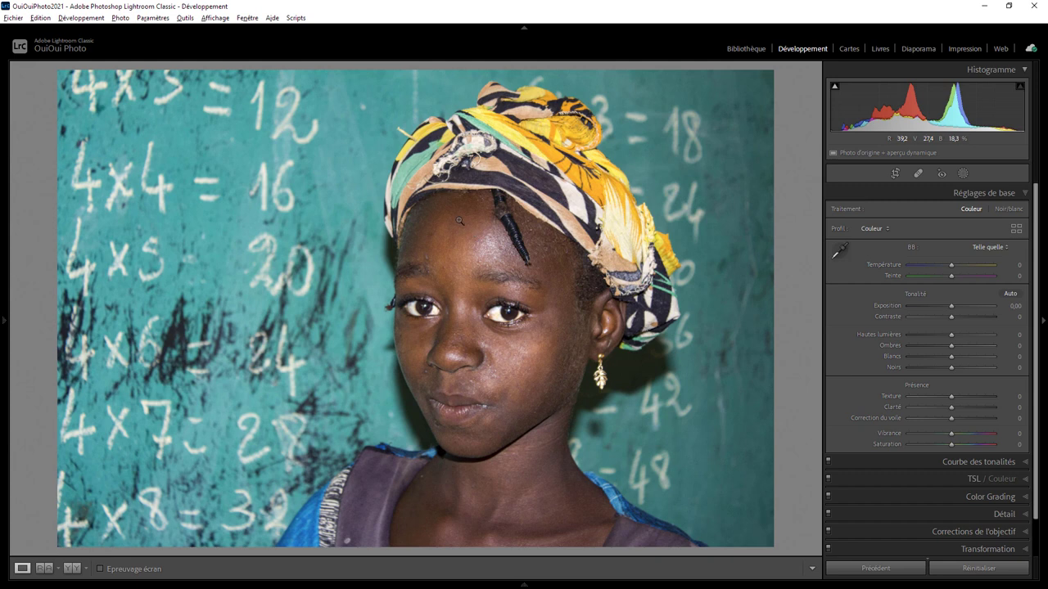
left_click_drag(438, 218, 525, 299)
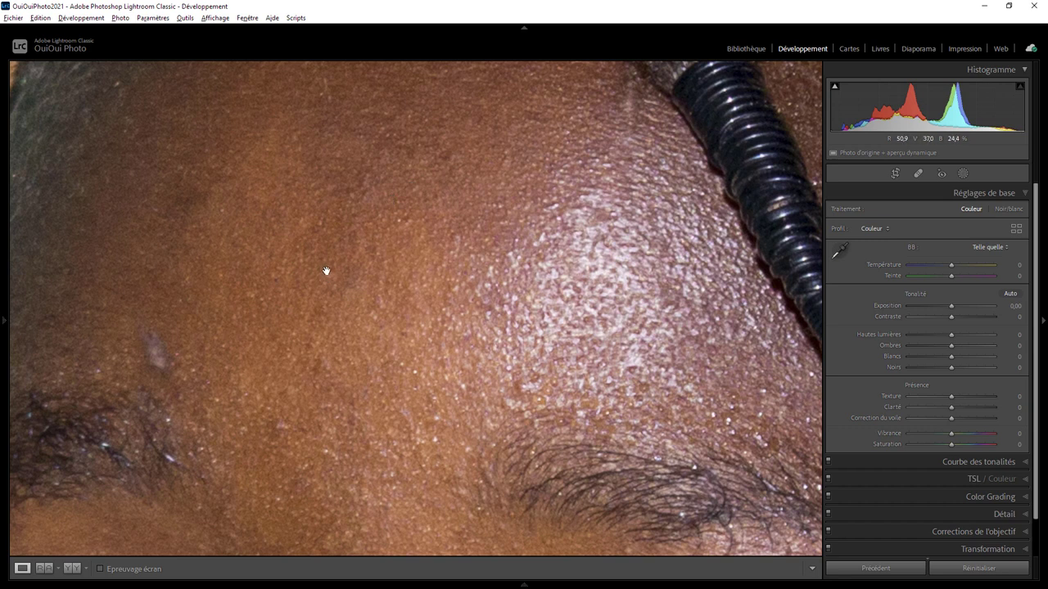
left_click_drag(385, 255, 286, 236)
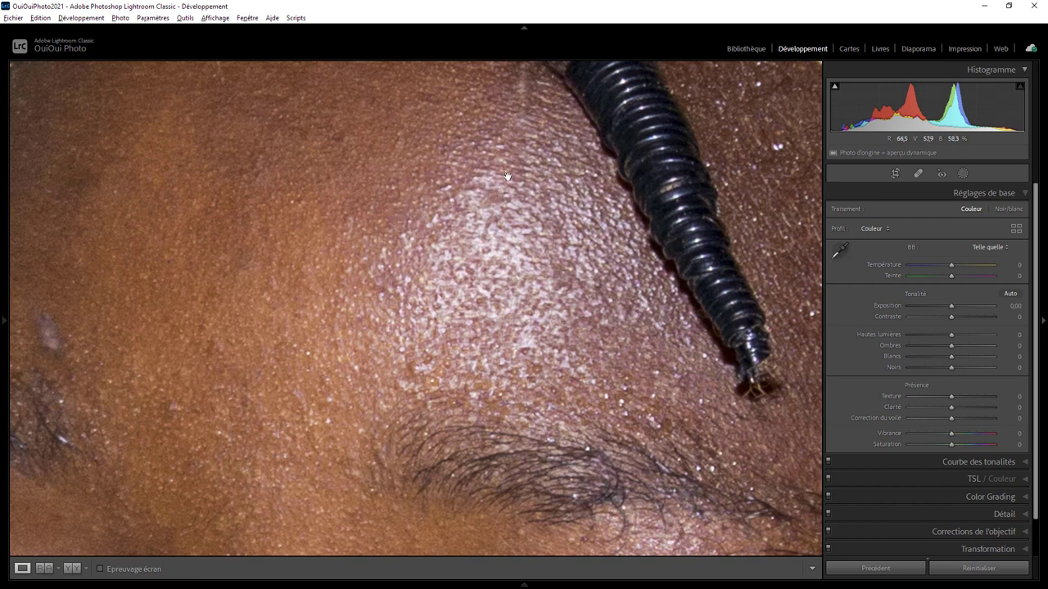
left_click(517, 285)
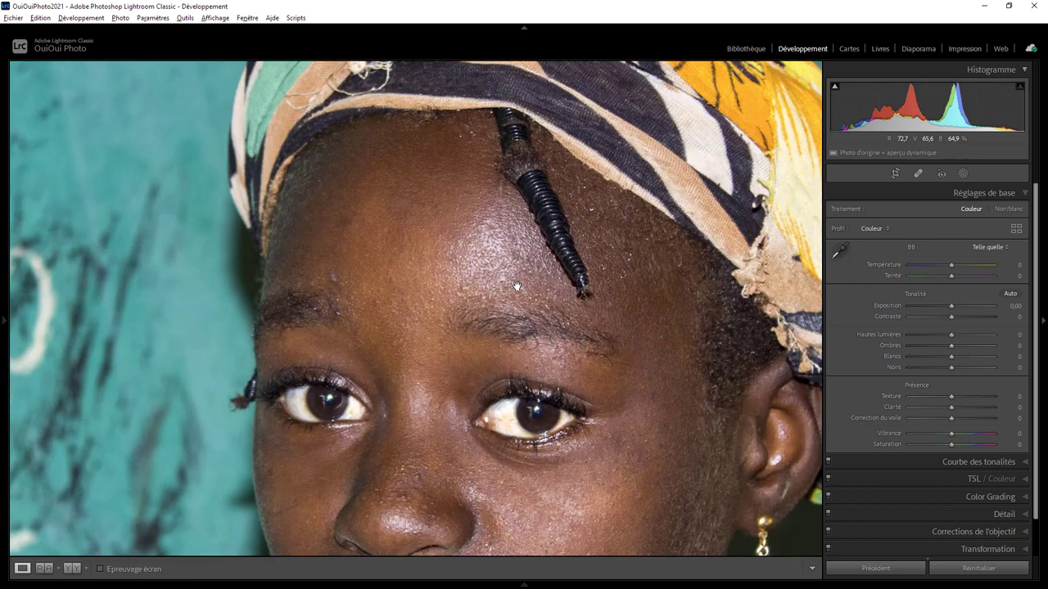
Step: Draw a radial gradient mask over the shiny forehead and zoom in around it
left_click(962, 174)
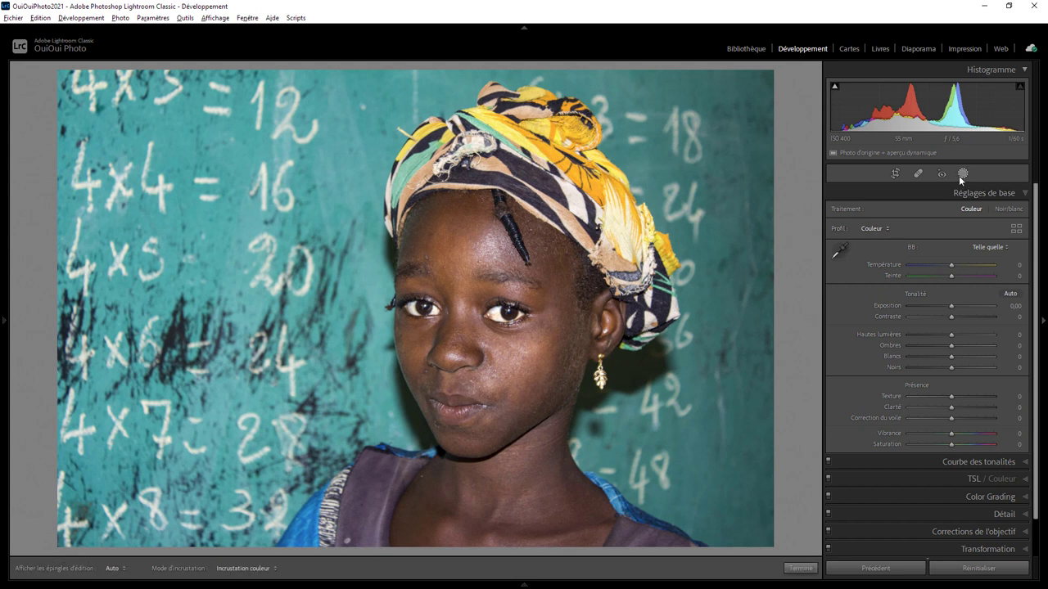
left_click(871, 268)
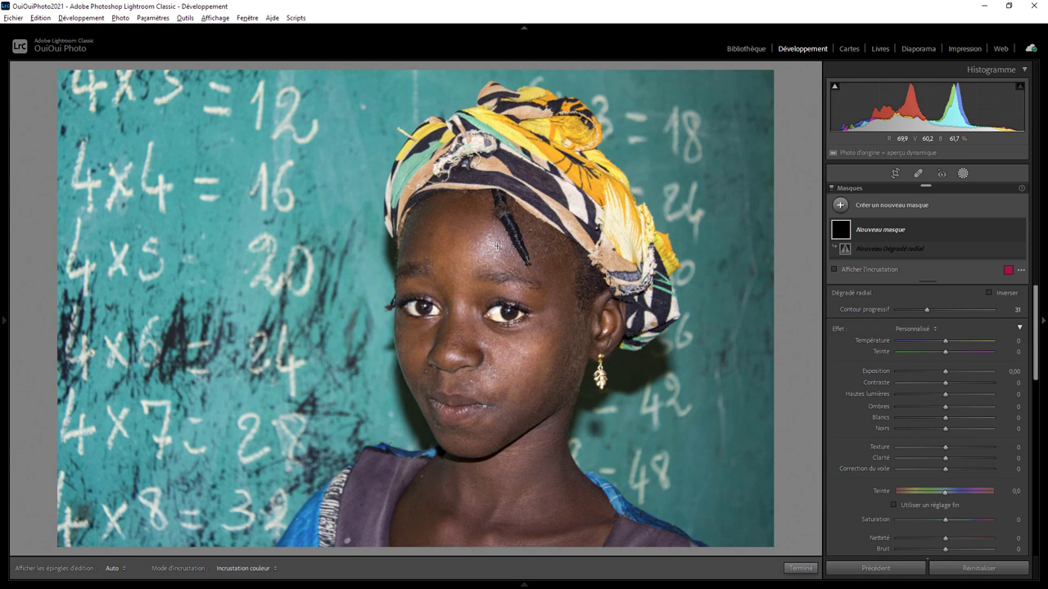
left_click_drag(497, 246, 533, 280)
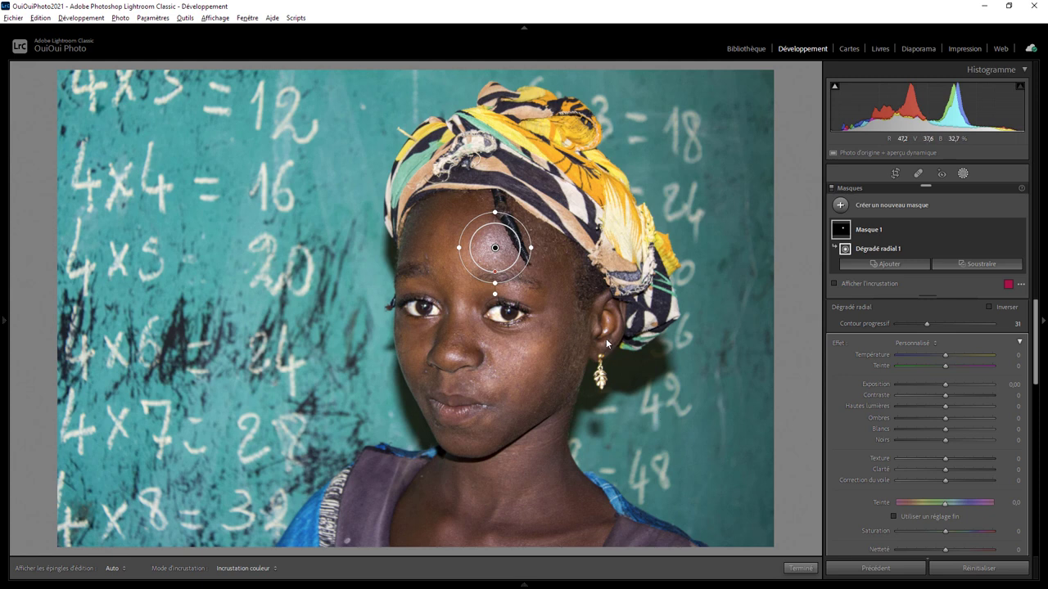
key("ctrl+equal")
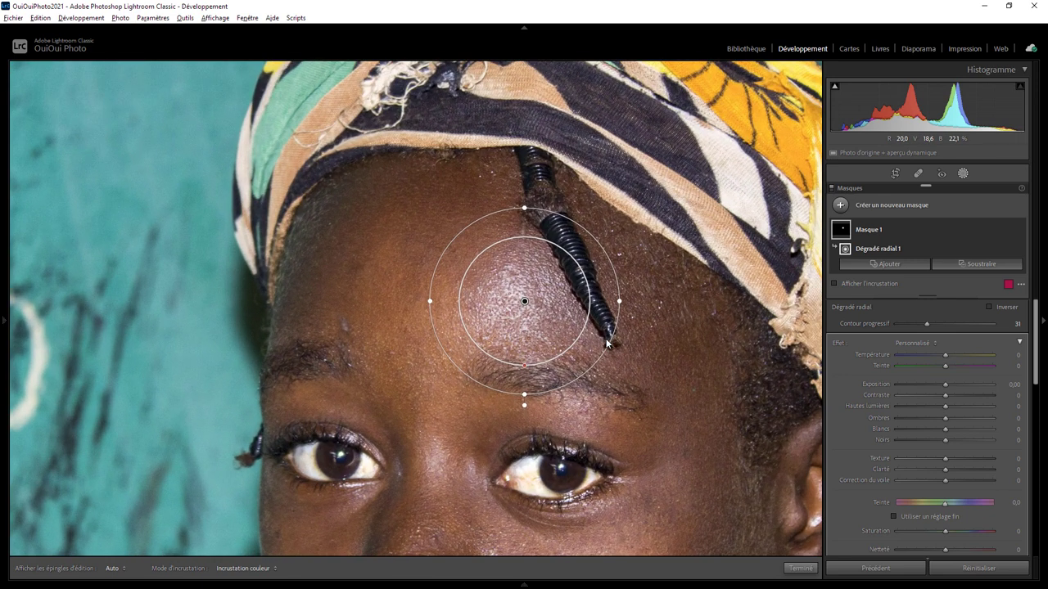
key("ctrl+equal")
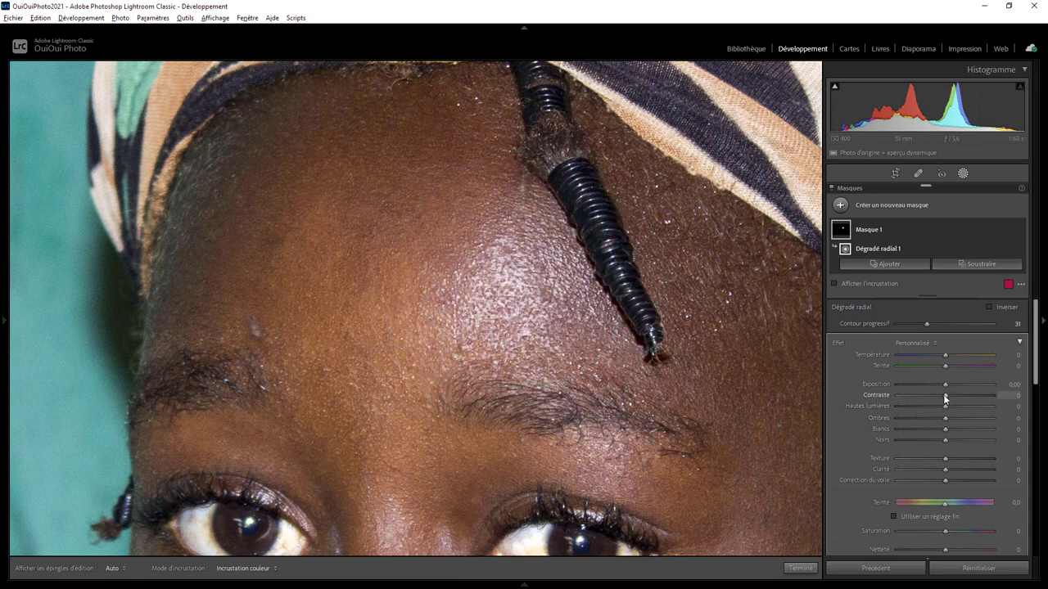
Step: Set the forehead mask's Contrast to -31, Clarity to -47 and Saturation to -38
left_click_drag(914, 396, 958, 398)
left_click_drag(927, 397, 929, 397)
scroll(1037, 385, "down", 1)
scroll(1037, 384, "down", 2)
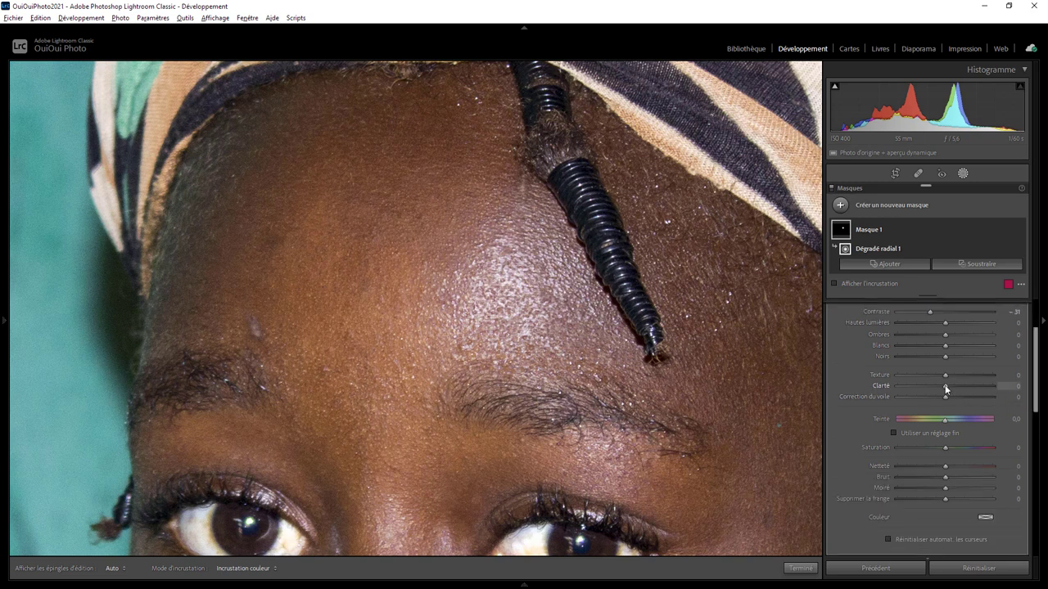
mouse_move(914, 385)
left_mouse_down()
mouse_move(938, 390)
mouse_move(921, 389)
left_mouse_up()
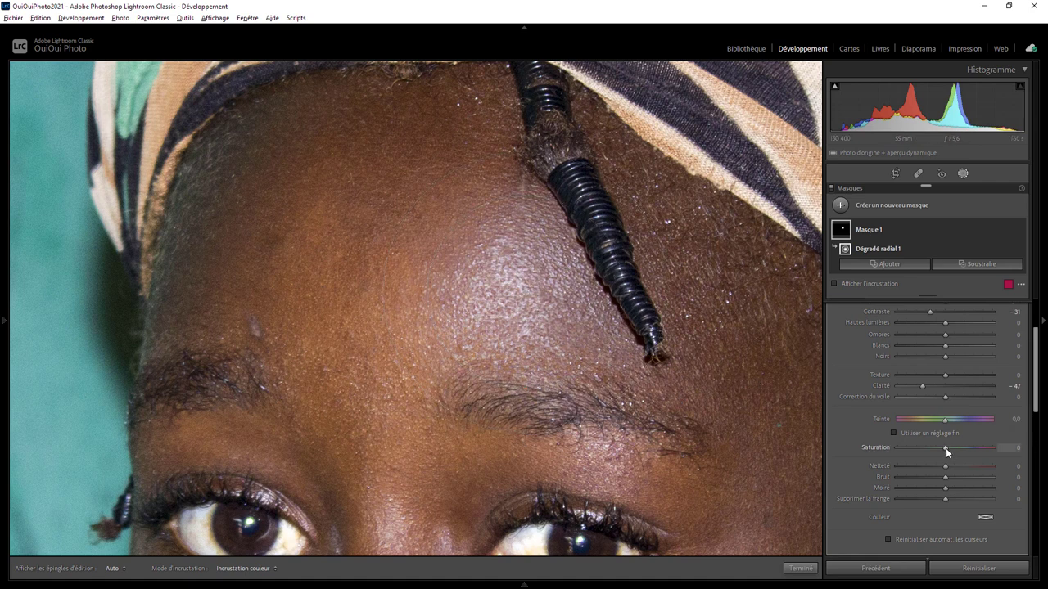
left_click_drag(933, 446, 926, 444)
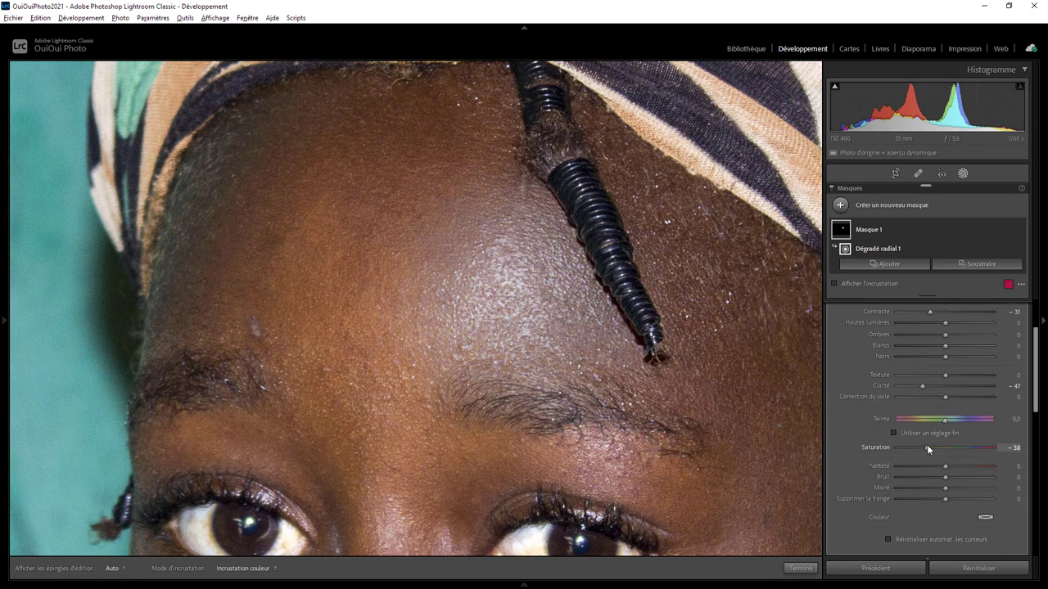
Step: Tint the forehead mask orange with a sampled skin tone and set Whites to -36
left_click(986, 516)
mouse_move(868, 516)
left_mouse_down()
mouse_move(494, 278)
mouse_move(407, 184)
left_mouse_up()
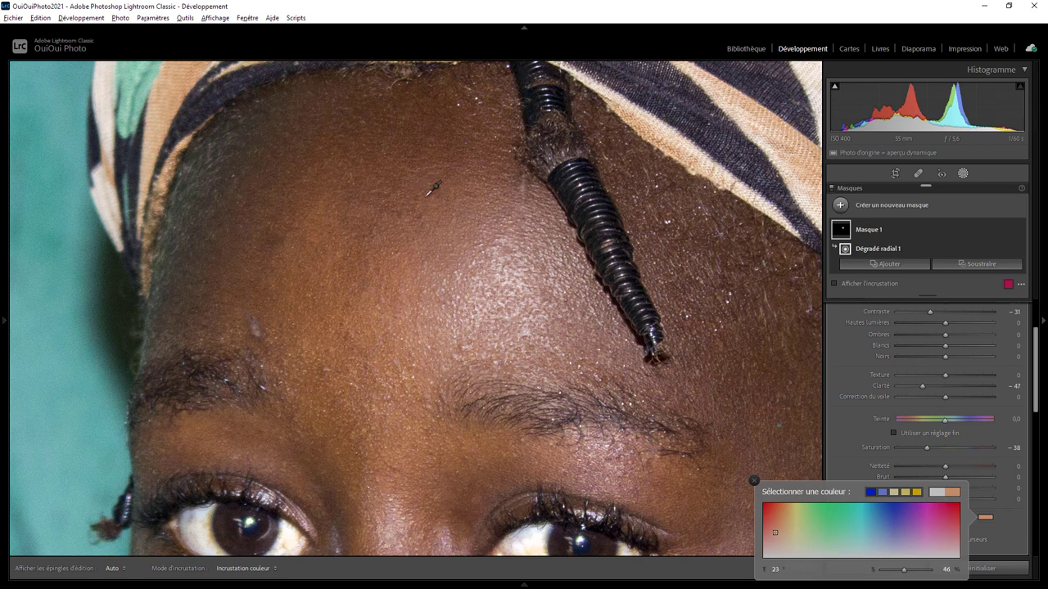
left_click_drag(408, 184, 432, 185)
left_click_drag(907, 573, 913, 575)
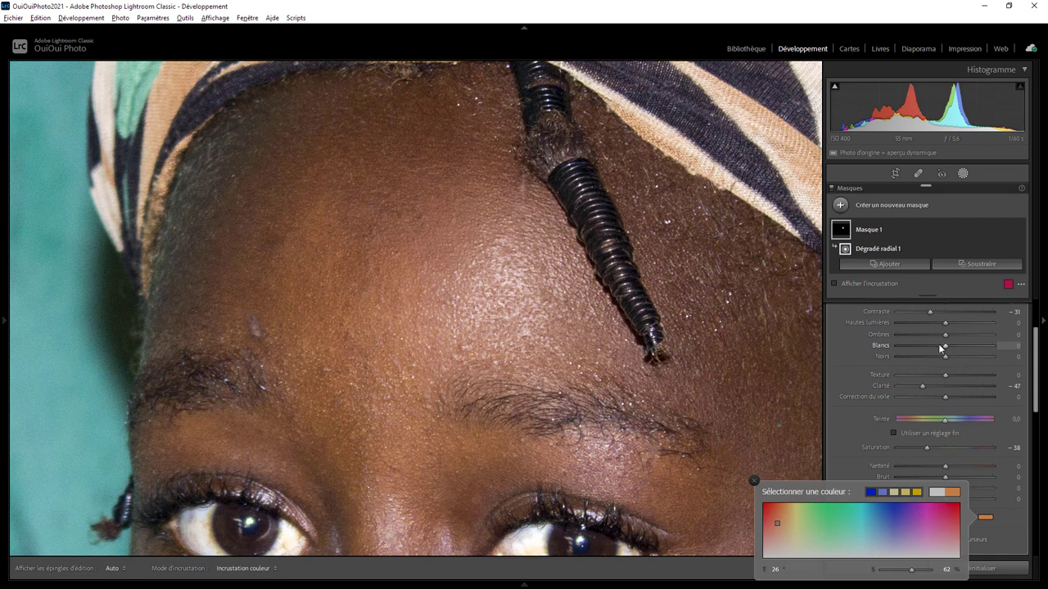
mouse_move(944, 345)
left_mouse_down()
mouse_move(890, 340)
mouse_move(927, 344)
mouse_move(915, 345)
left_mouse_up()
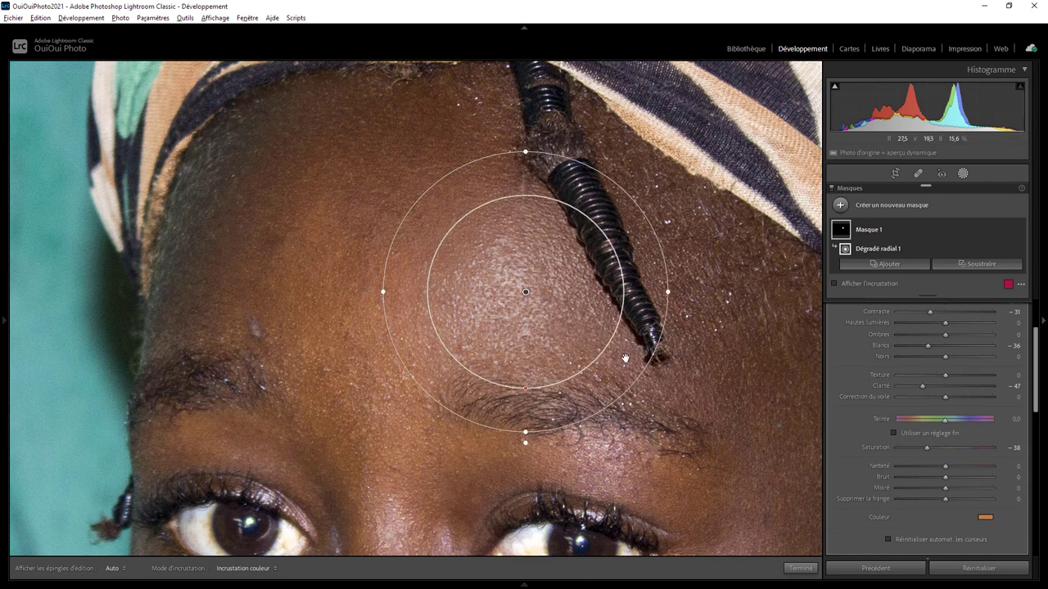
Step: Place two healing spots on the forehead shine, sampling from cleaner skin
left_click(917, 175)
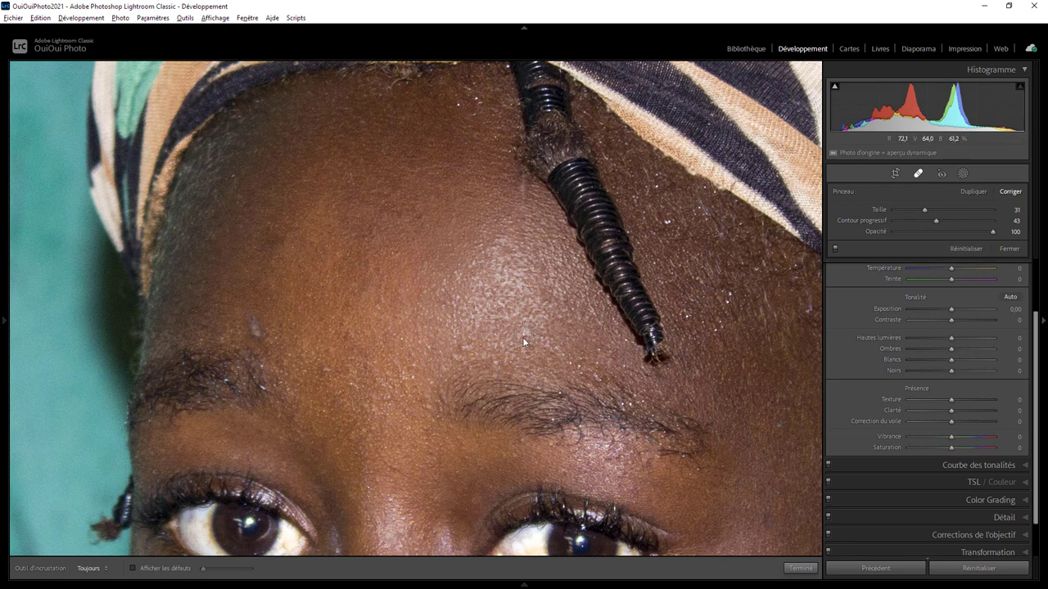
left_click(564, 325)
left_click_drag(564, 325, 560, 342)
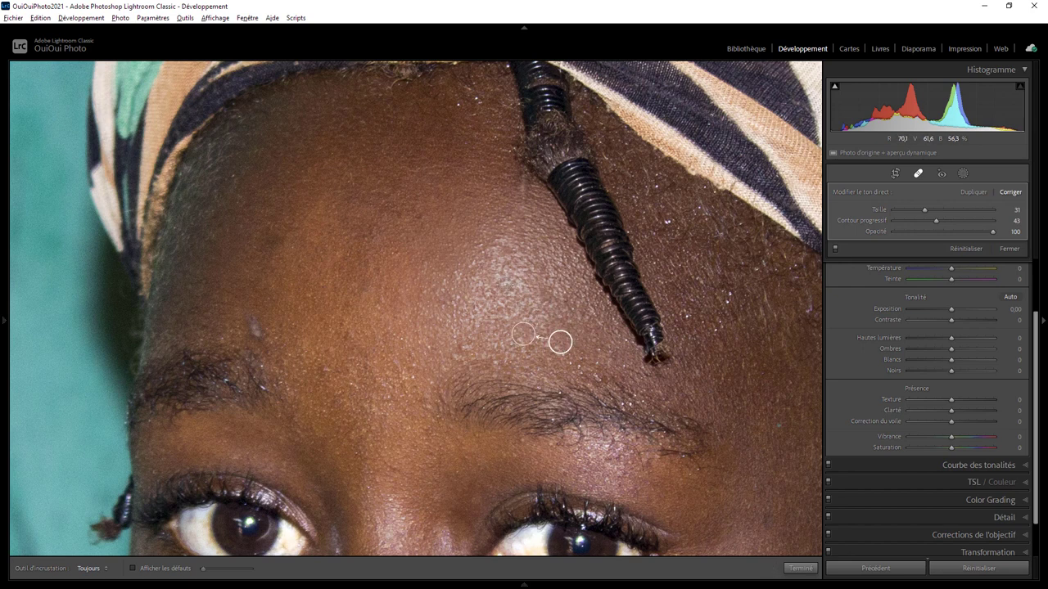
scroll(503, 281, "down", 3)
left_click(503, 281)
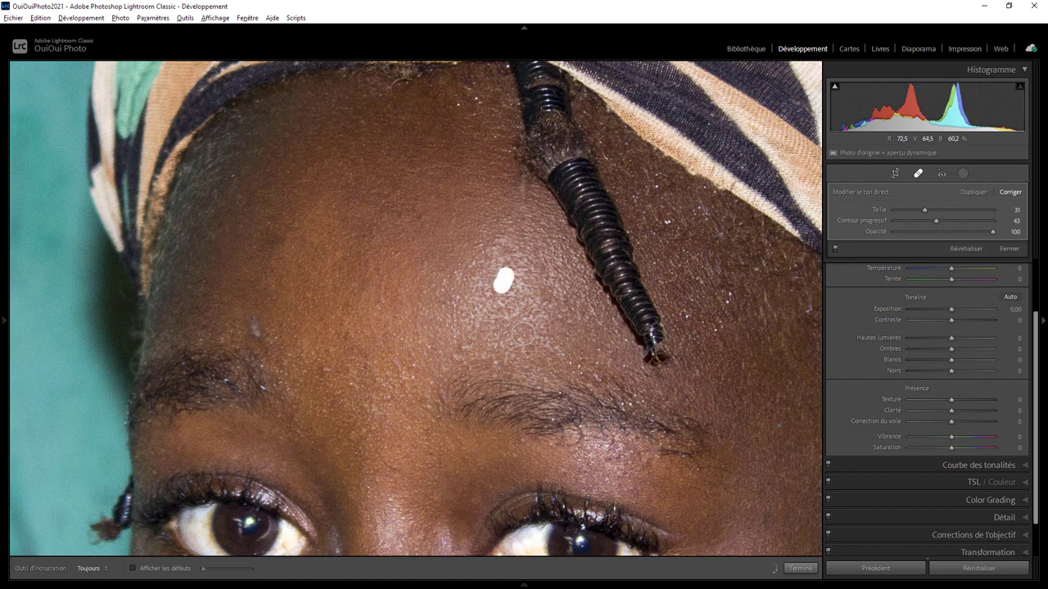
left_click_drag(484, 274, 563, 337)
mouse_move(563, 337)
left_mouse_down()
mouse_move(551, 325)
mouse_move(555, 339)
left_mouse_up()
Step: Add two more forehead healing spots sampled from clean skin, then finish spot removal
left_click(545, 304)
left_click_drag(545, 305, 557, 325)
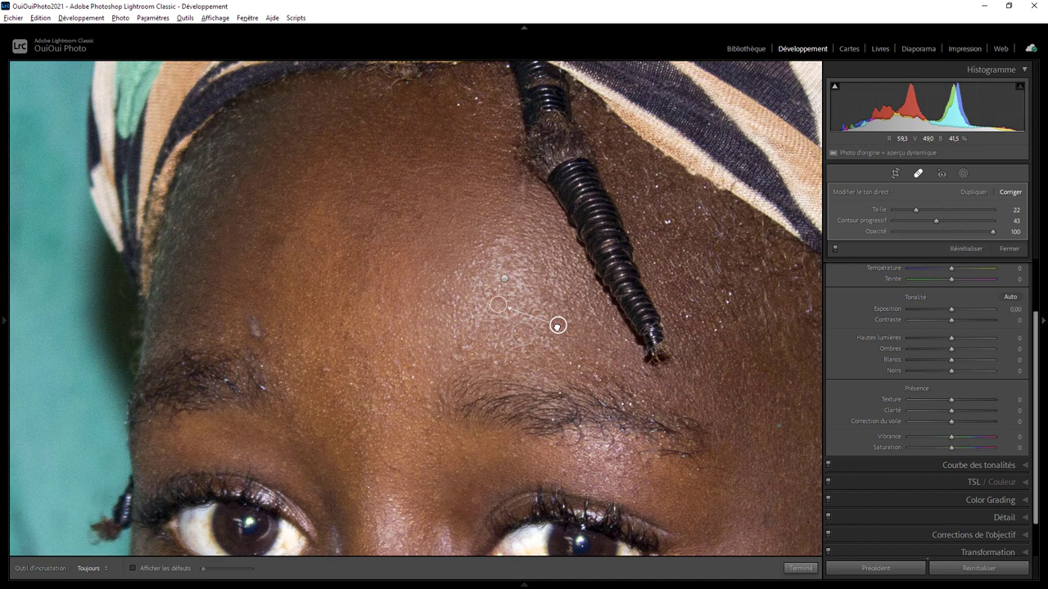
left_click(473, 303)
mouse_move(474, 304)
left_mouse_down()
mouse_move(567, 316)
mouse_move(566, 327)
left_mouse_up()
left_click_drag(566, 327, 566, 327)
left_click(814, 570)
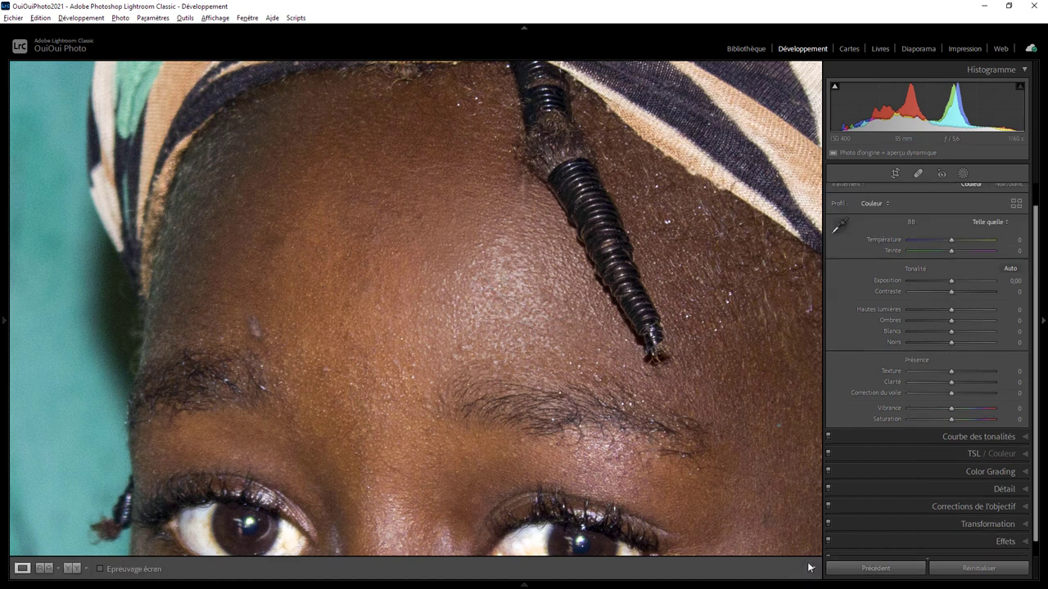
Step: Zoom out to the full portrait and toggle the before/after view
left_click(585, 353)
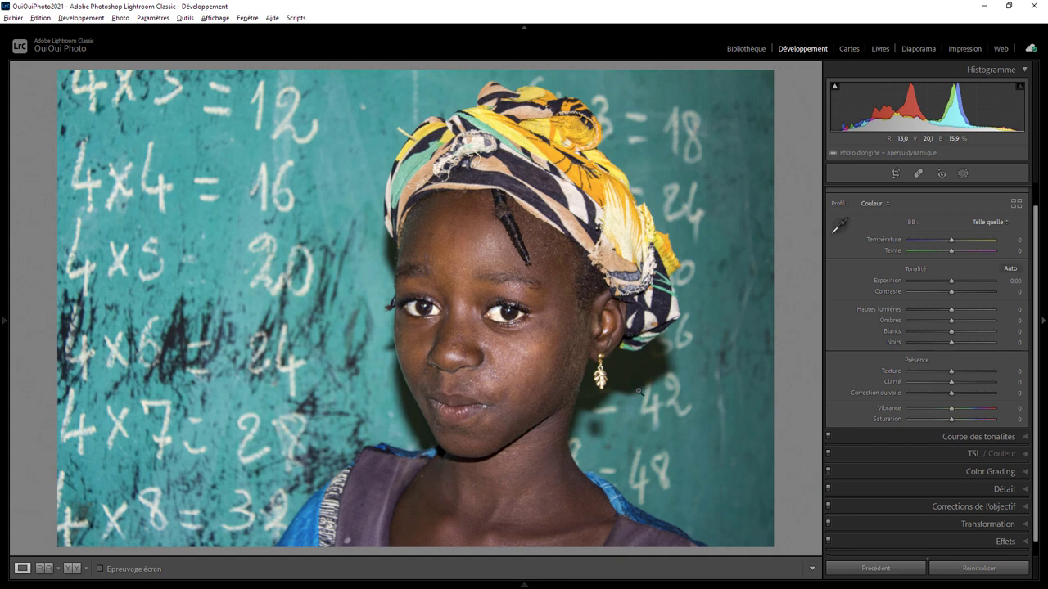
key("backslash")
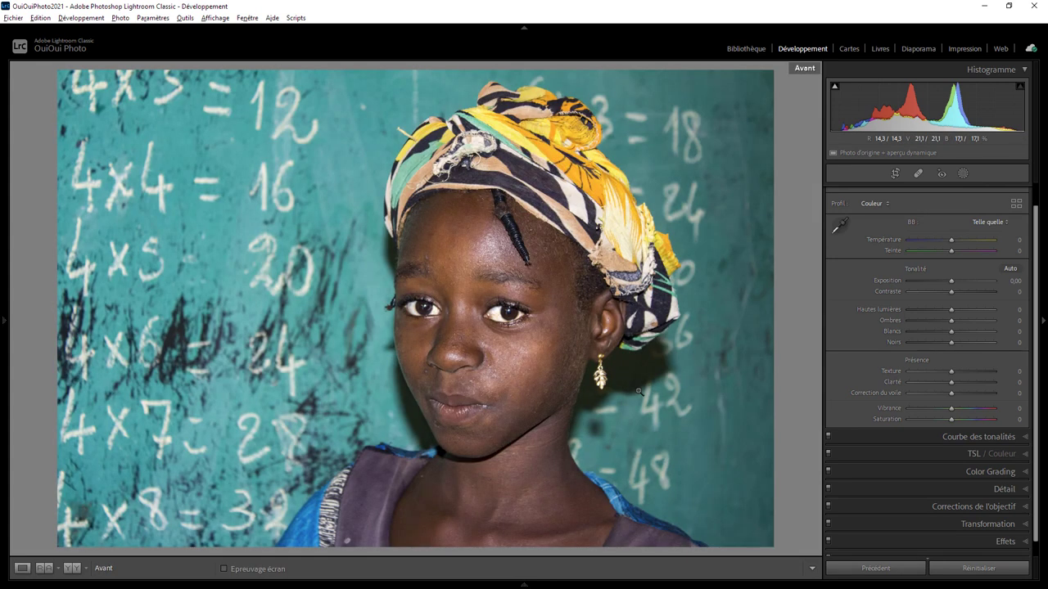
key("backslash")
key("backslash")
key("backslash")
key("backslash")
key("backslash")
key("backslash")
key("backslash")
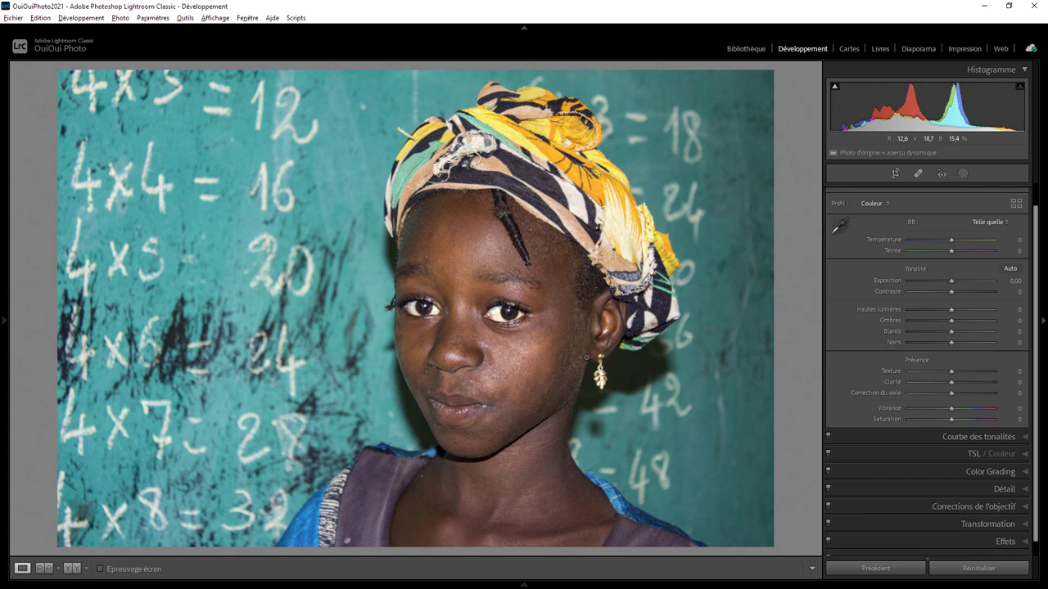
Step: Select the forehead radial gradient and set its Whites to -25 and Exposure to 0,02
left_click(962, 173)
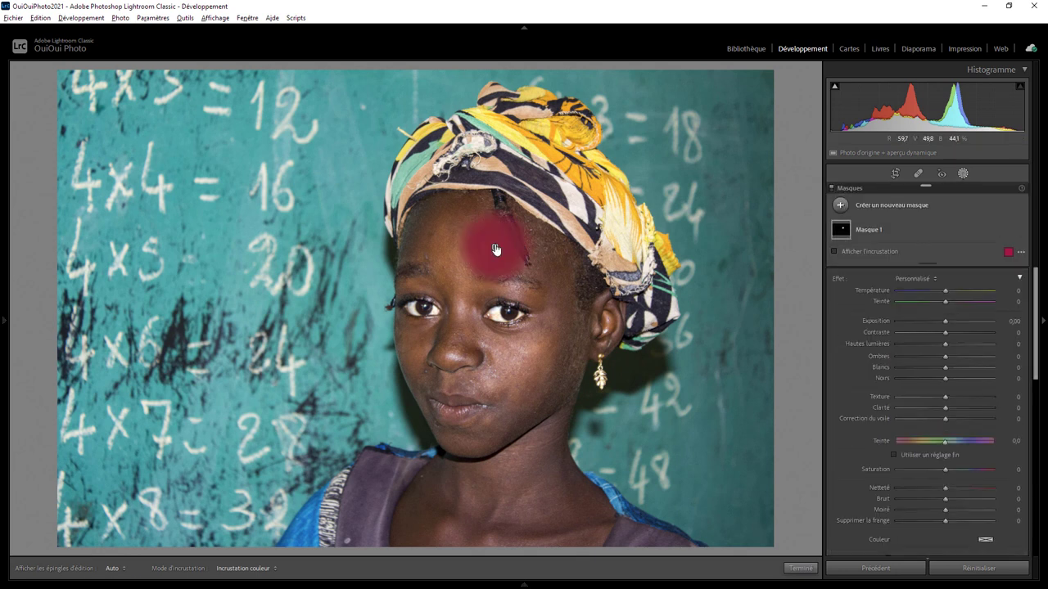
left_click(496, 248)
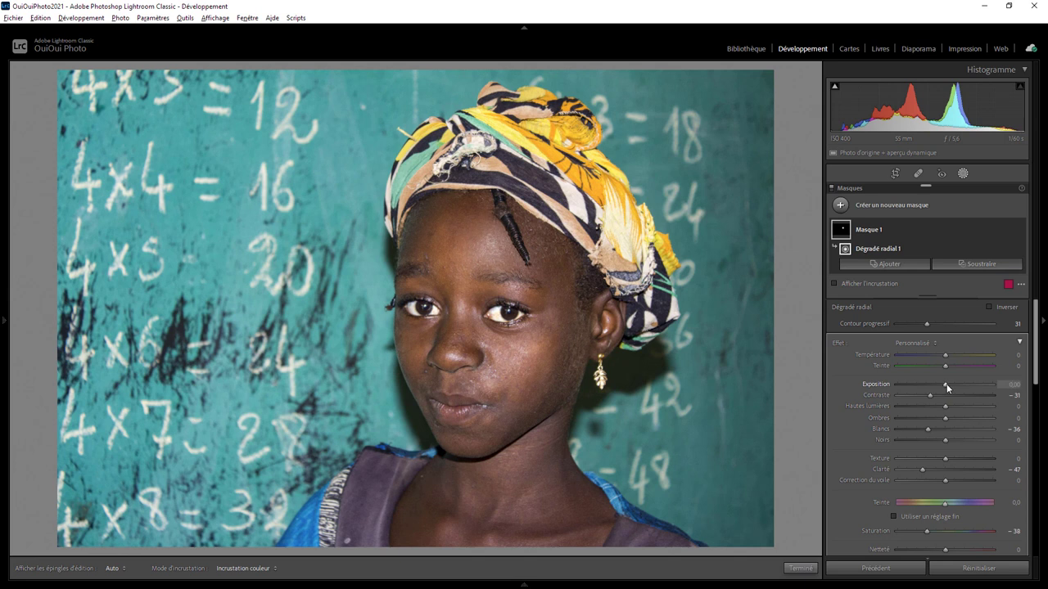
mouse_move(930, 427)
left_mouse_down()
mouse_move(947, 429)
mouse_move(934, 429)
left_mouse_up()
left_click_drag(946, 387, 947, 387)
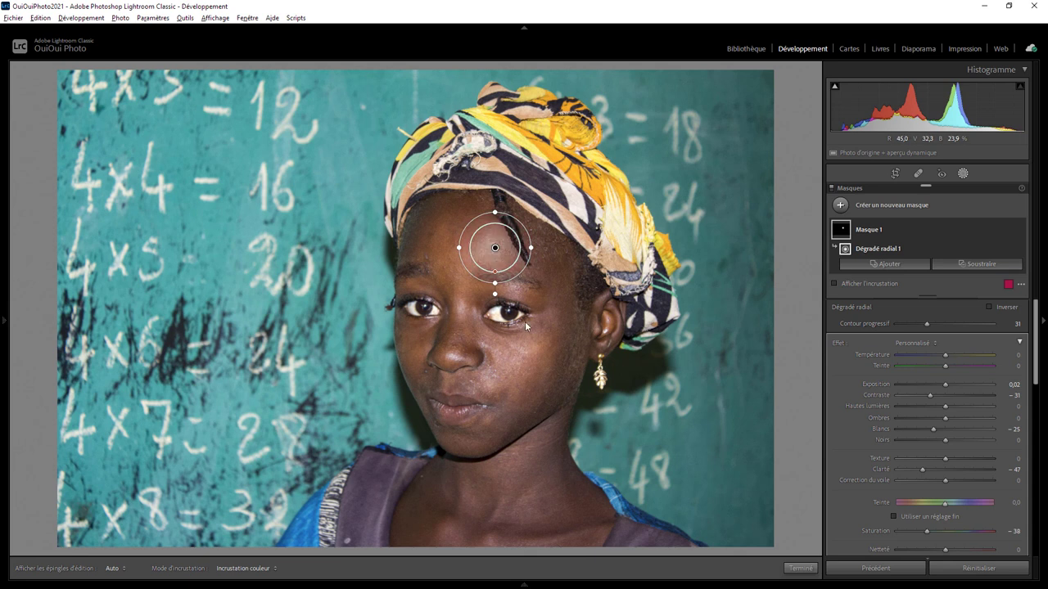
Step: Duplicate the forehead radial gradient onto the cheek and flatten it into a narrow ellipse
right_click(495, 248)
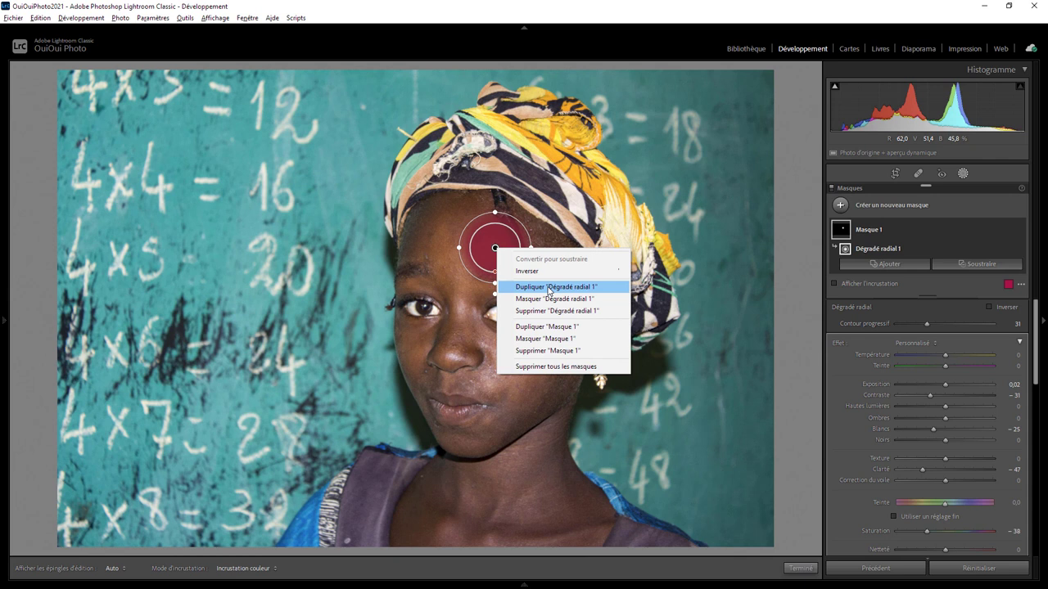
left_click(596, 288)
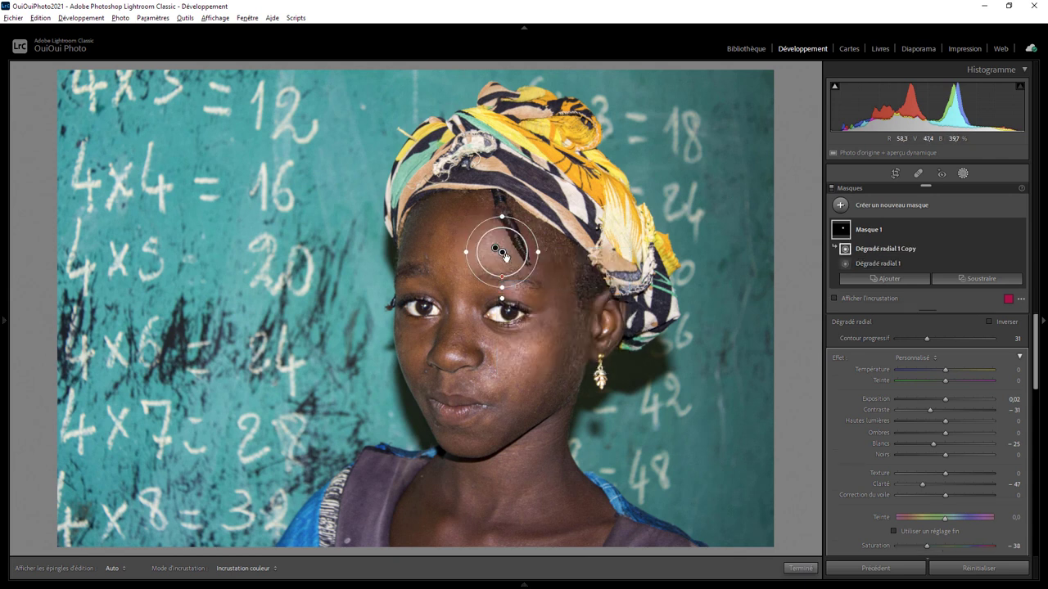
left_click_drag(502, 254, 518, 374)
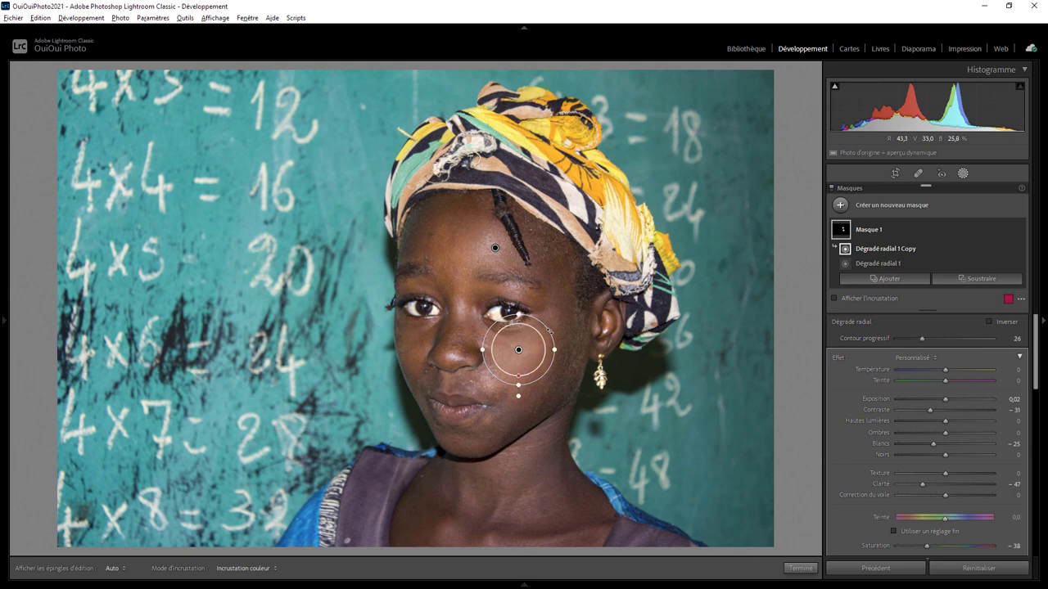
mouse_move(521, 316)
left_mouse_down()
mouse_move(522, 339)
mouse_move(547, 351)
mouse_move(520, 347)
left_mouse_up()
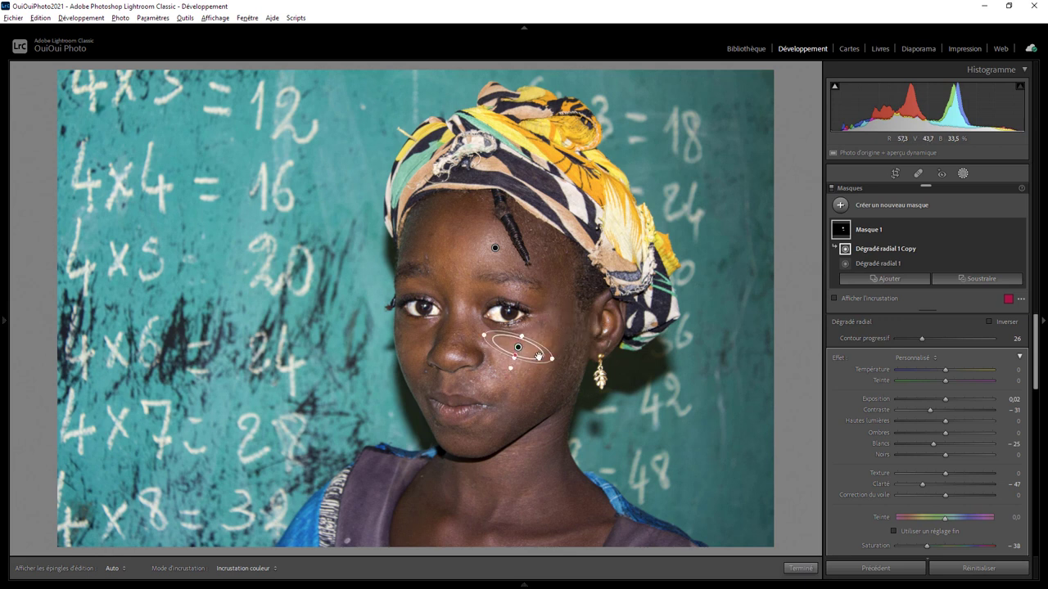
left_click_drag(550, 358, 541, 354)
Step: Duplicate the cheek ellipse, place it lower-left on the cheek, and finish masking
right_click(517, 349)
mouse_move(517, 347)
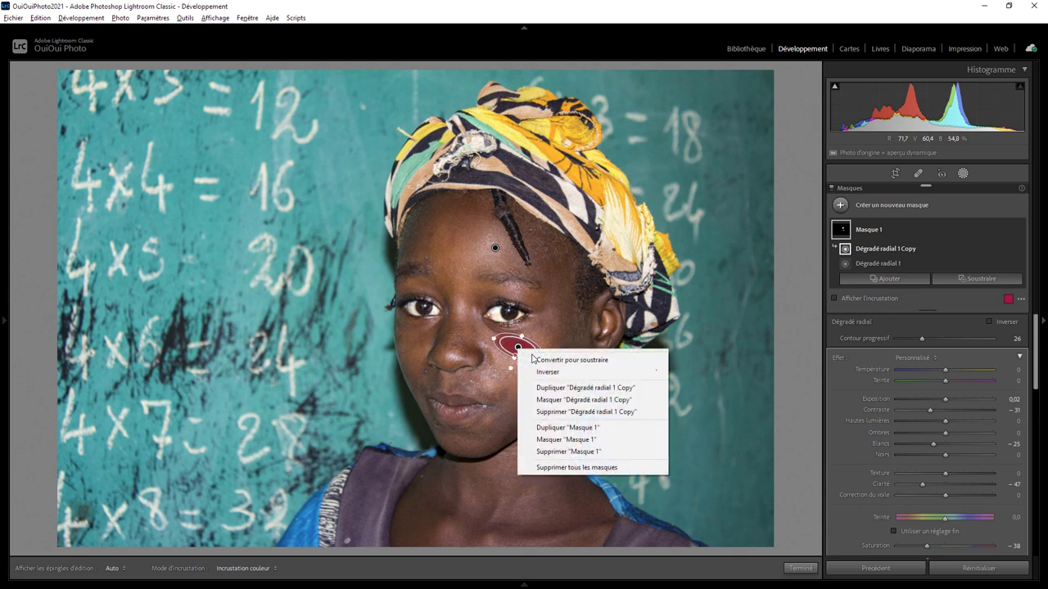
left_click(544, 387)
mouse_move(519, 352)
left_mouse_down()
mouse_move(498, 377)
mouse_move(486, 346)
mouse_move(495, 329)
left_mouse_up()
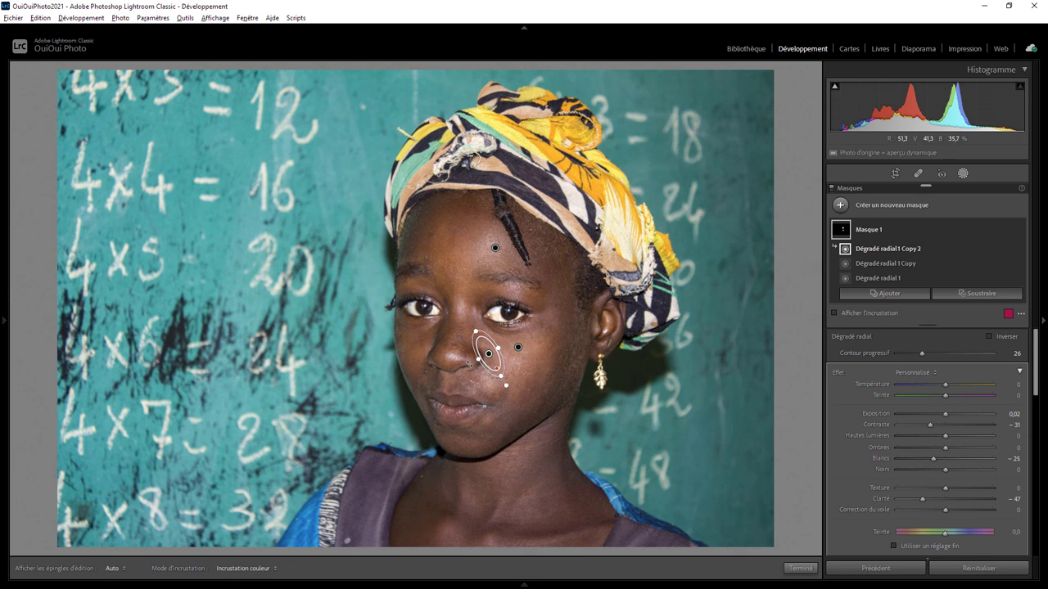
left_click(798, 569)
Step: Zoom in on the nose and paint a healing stroke over its shine
left_click(451, 354)
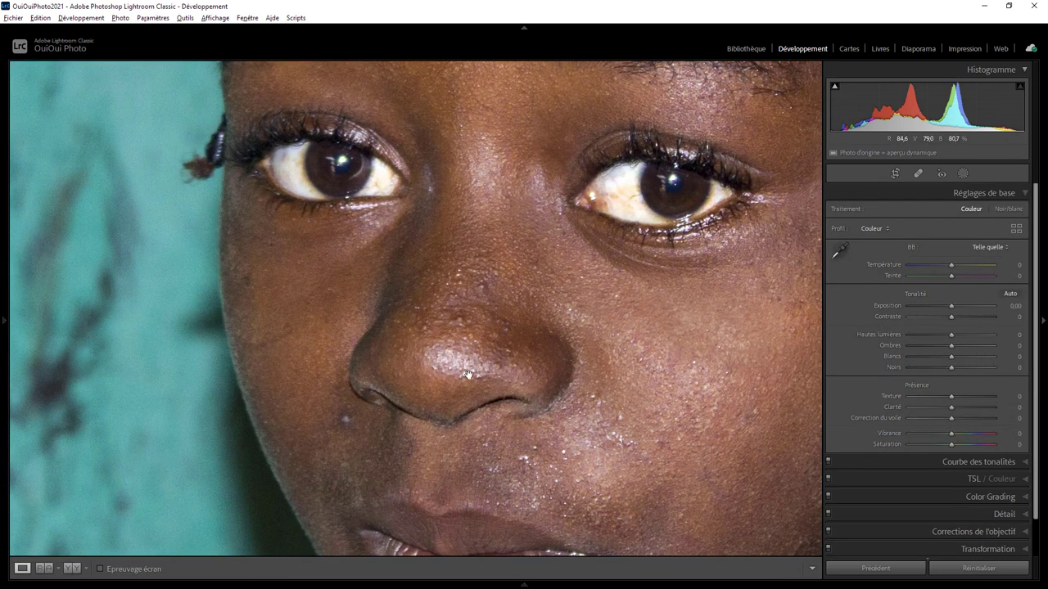
left_click(917, 173)
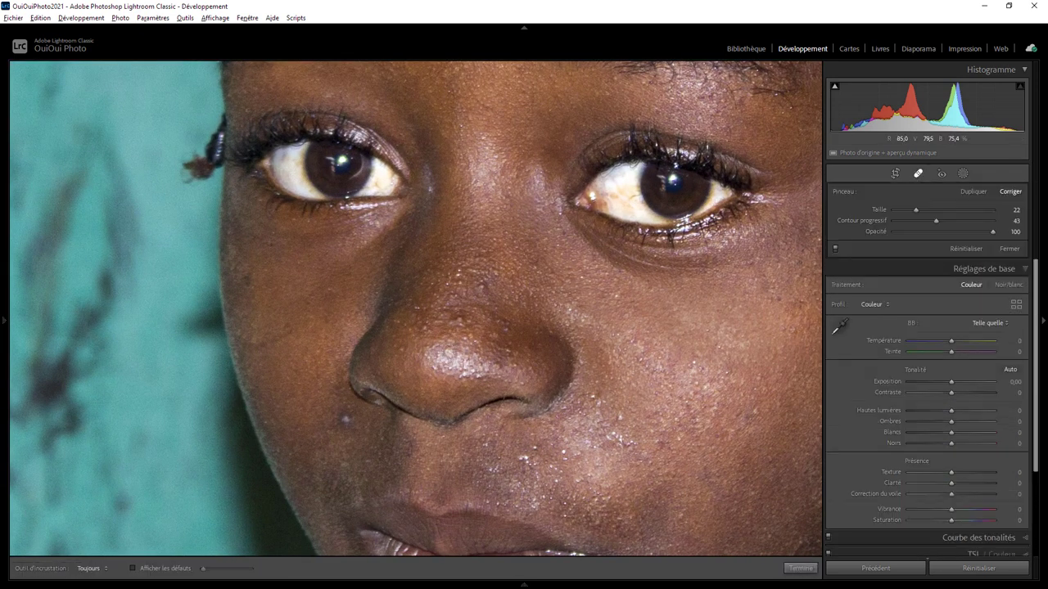
scroll(439, 357, "up", 2)
mouse_move(427, 350)
left_mouse_down()
mouse_move(490, 357)
mouse_move(479, 372)
mouse_move(446, 379)
mouse_move(419, 367)
left_mouse_up()
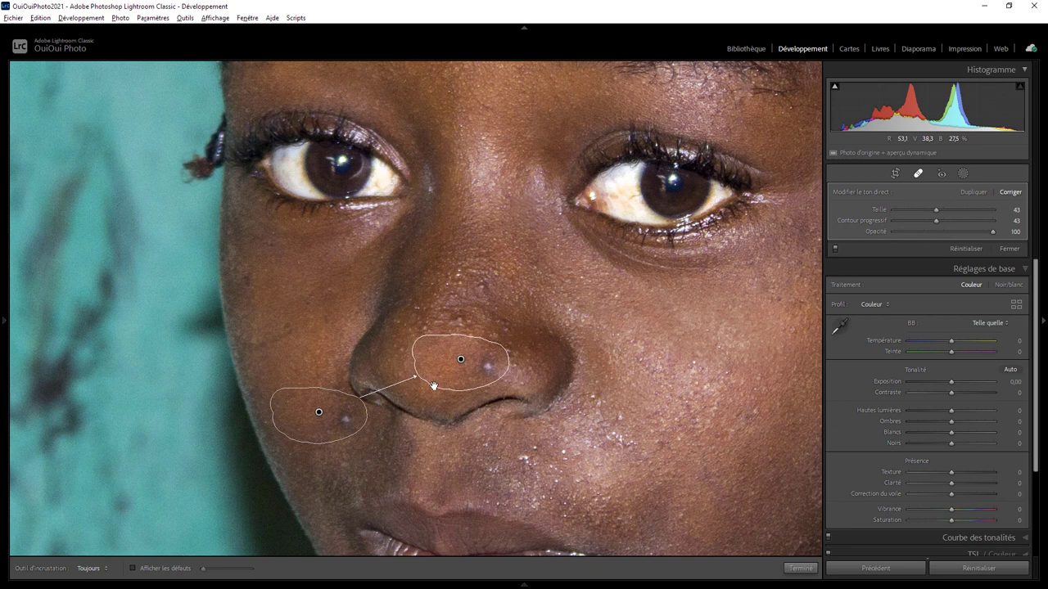
key("slash")
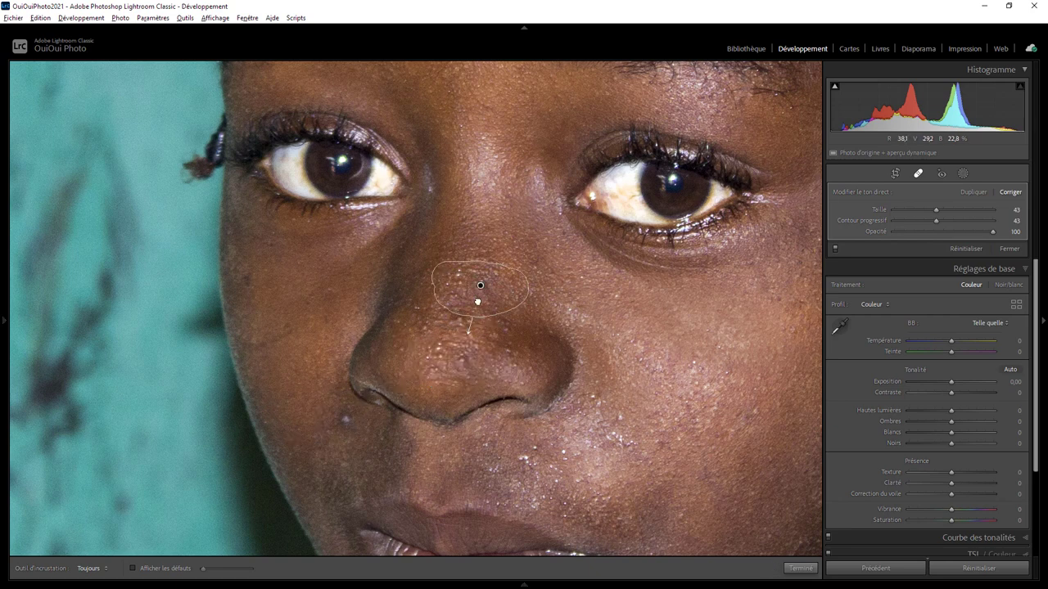
key("slash")
Step: Sample the nose patch from the adjacent cheek at 66 opacity and zoom out
mouse_move(525, 317)
left_mouse_down()
mouse_move(498, 308)
mouse_move(613, 346)
mouse_move(628, 371)
left_mouse_up()
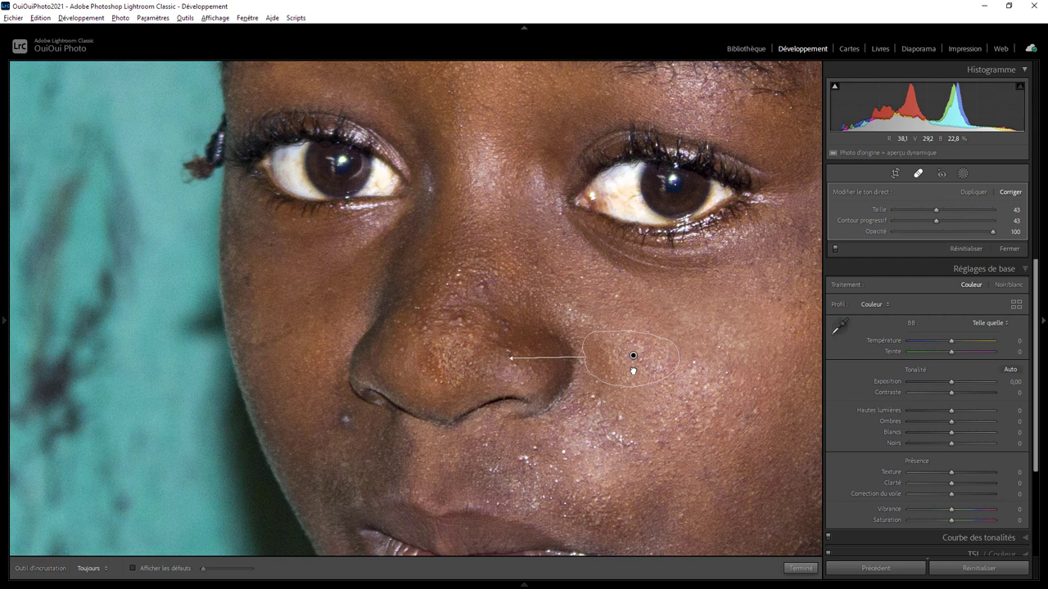
left_click_drag(627, 371, 651, 370)
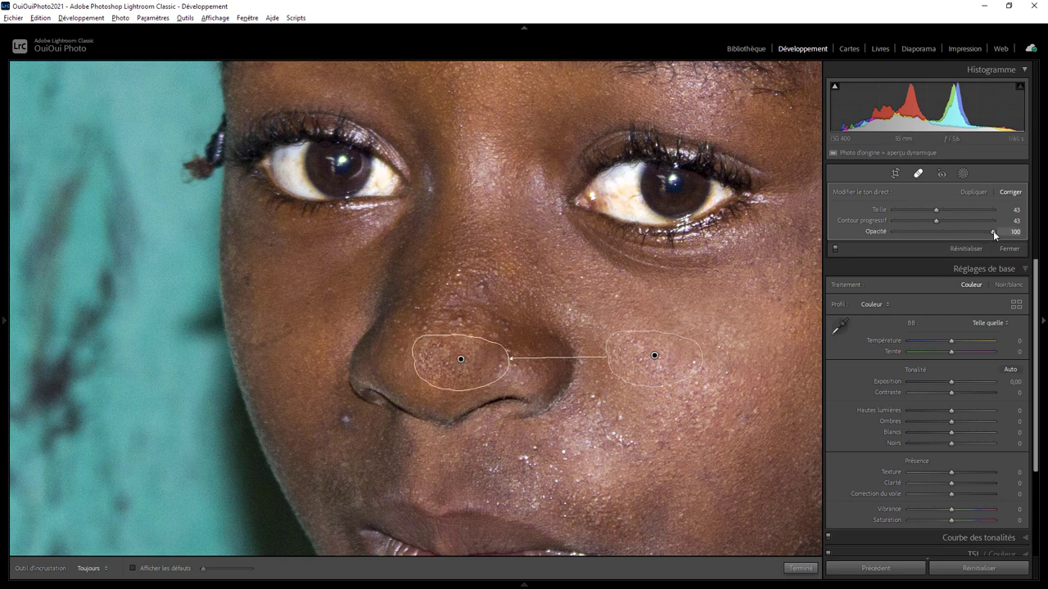
mouse_move(993, 231)
left_mouse_down()
mouse_move(953, 230)
mouse_move(960, 236)
left_mouse_up()
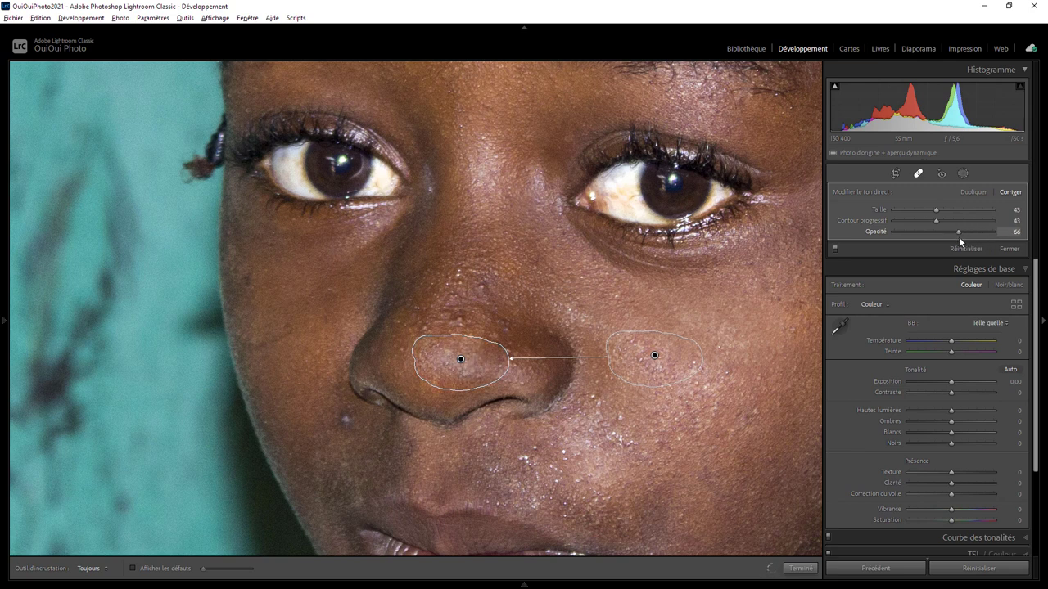
left_click(800, 568)
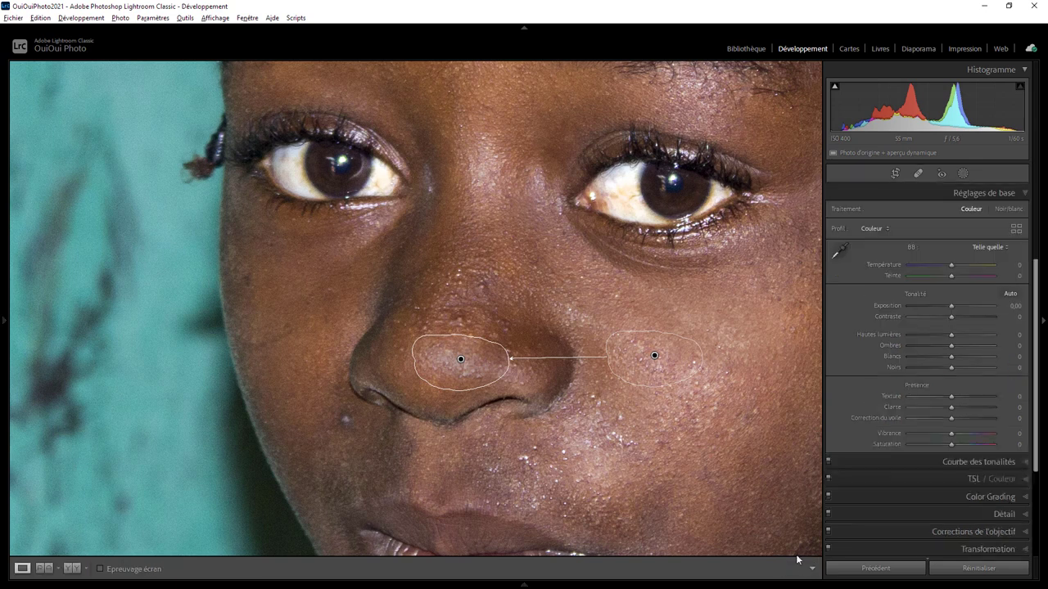
left_click(498, 376)
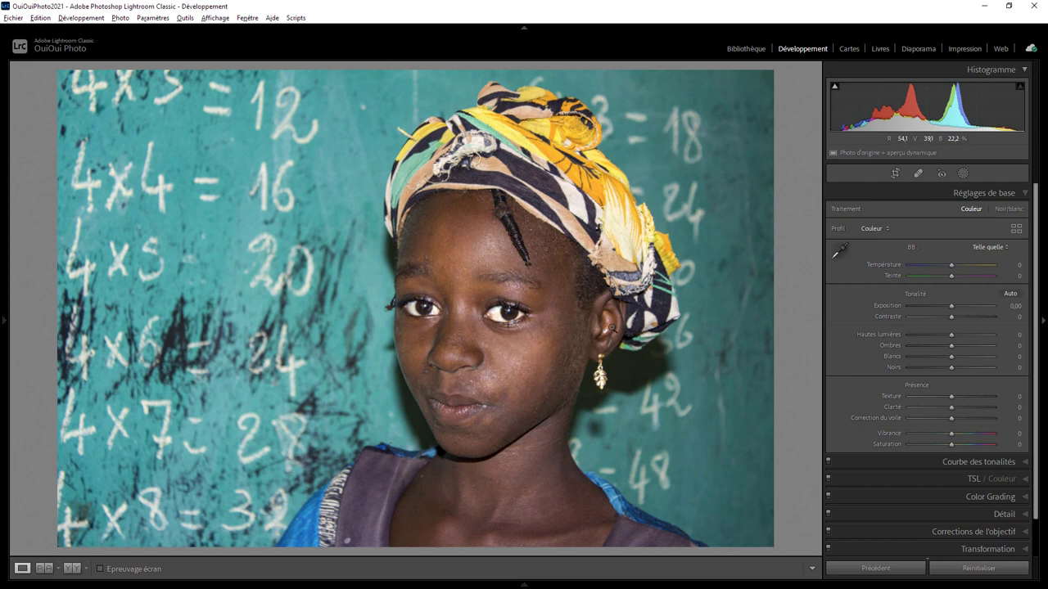
Step: Heal the shine inside the ear with size-17 spots sampled from skin beside it
left_click(605, 342)
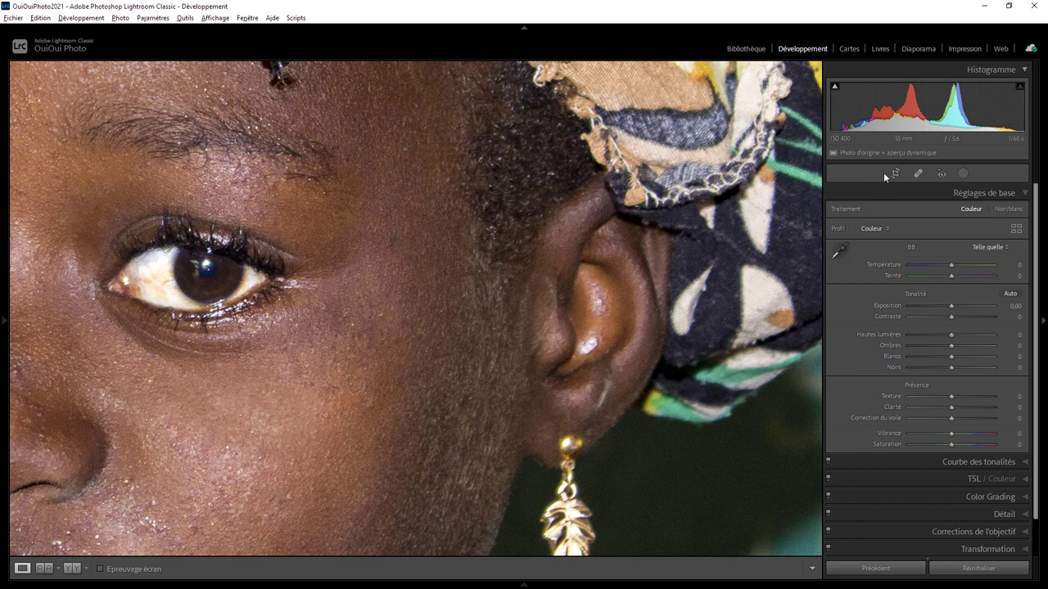
left_click(918, 174)
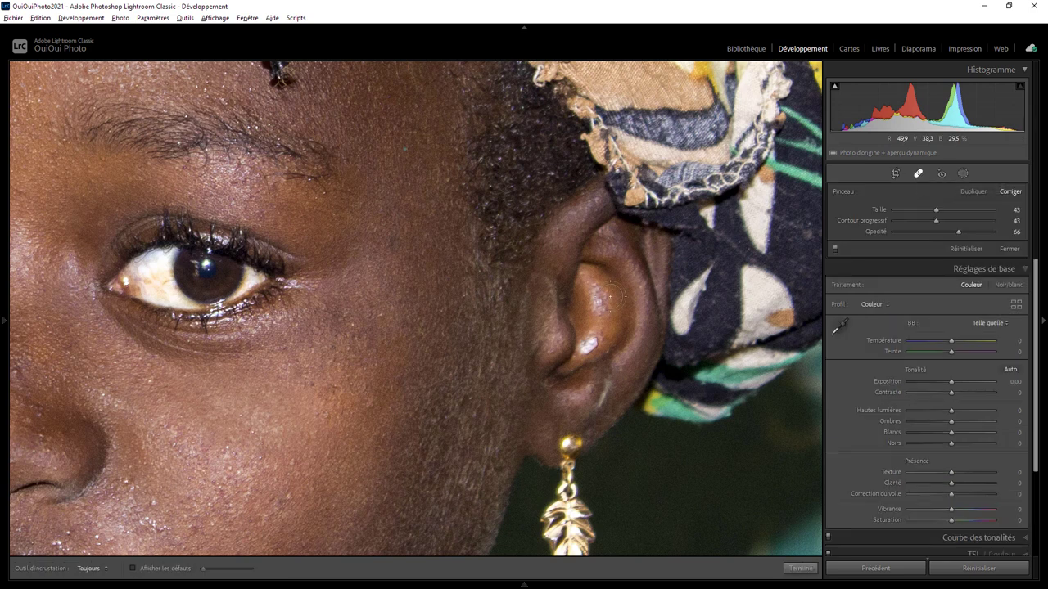
scroll(586, 296, "down", 3)
left_click_drag(594, 286, 597, 303)
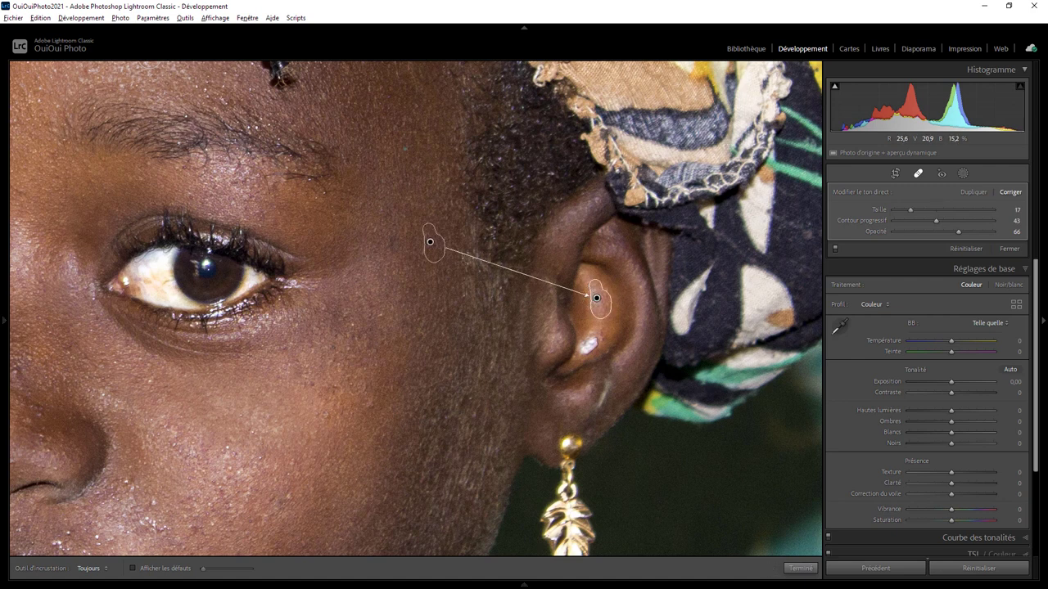
left_click_drag(545, 307, 609, 313)
left_click_drag(617, 323, 598, 302)
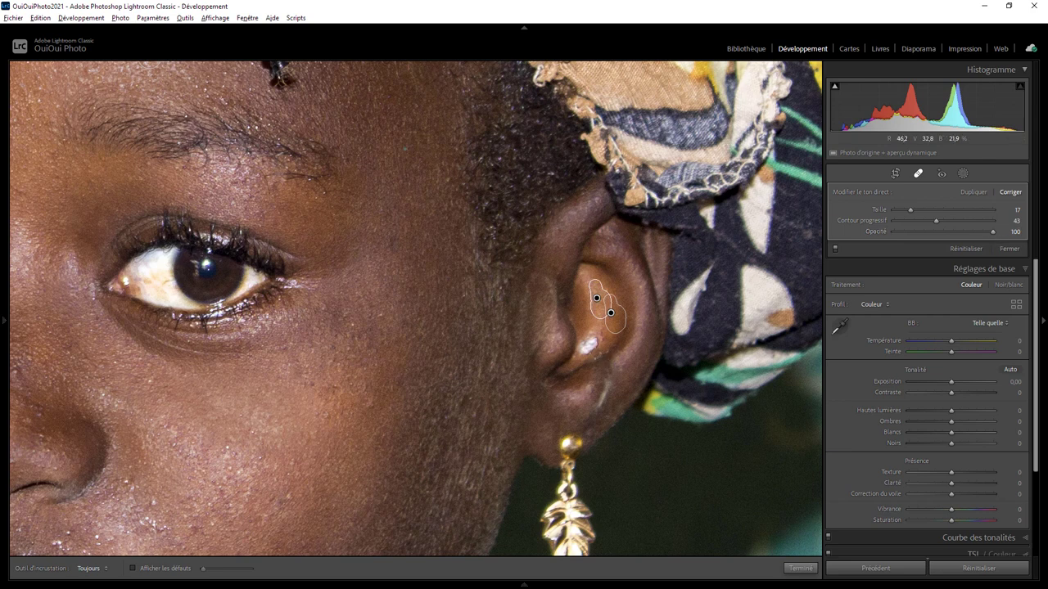
key("Escape")
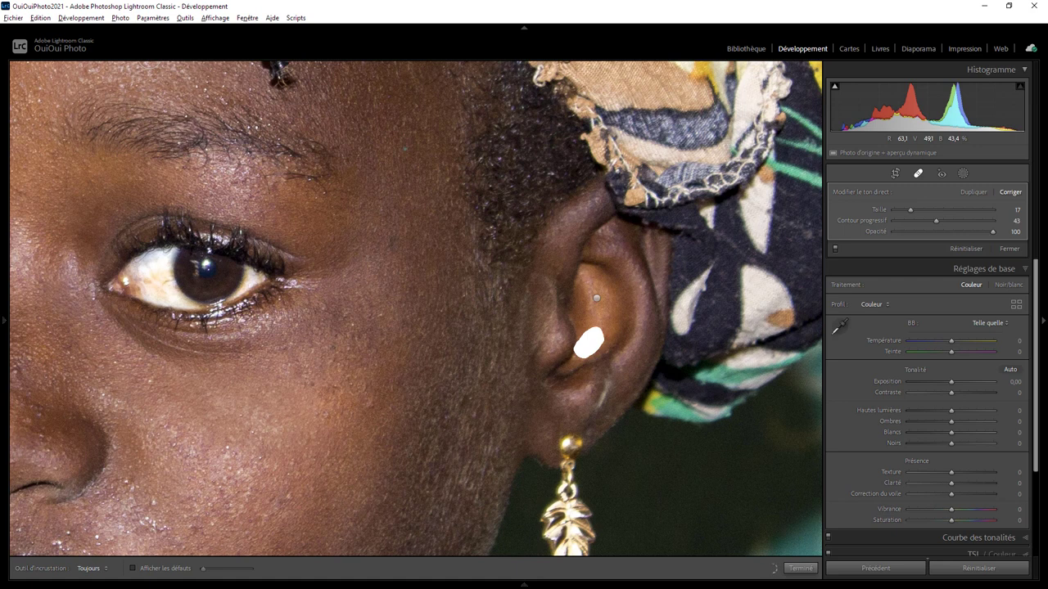
left_click_drag(612, 316, 616, 309)
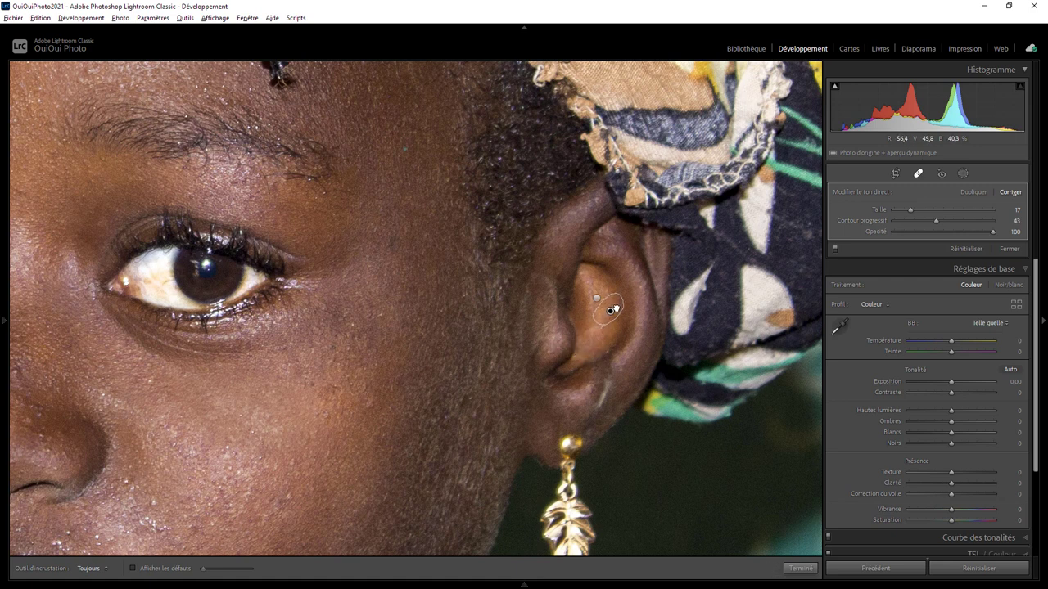
left_click(800, 568)
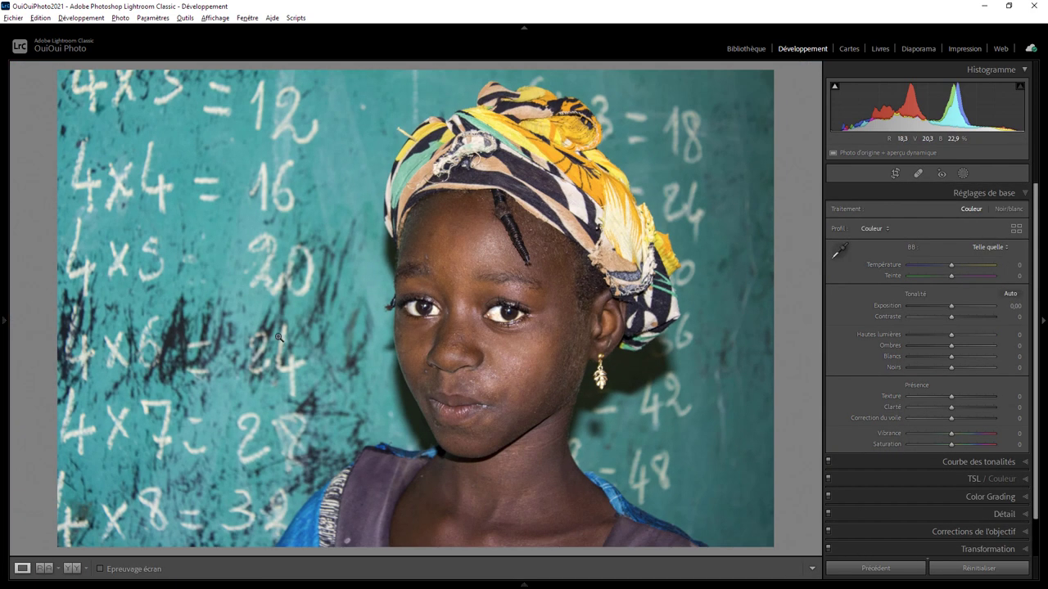
Step: Duplicate the cheek radial gradient and move the copy above the right-hand eye
left_click(260, 325)
left_click(521, 287)
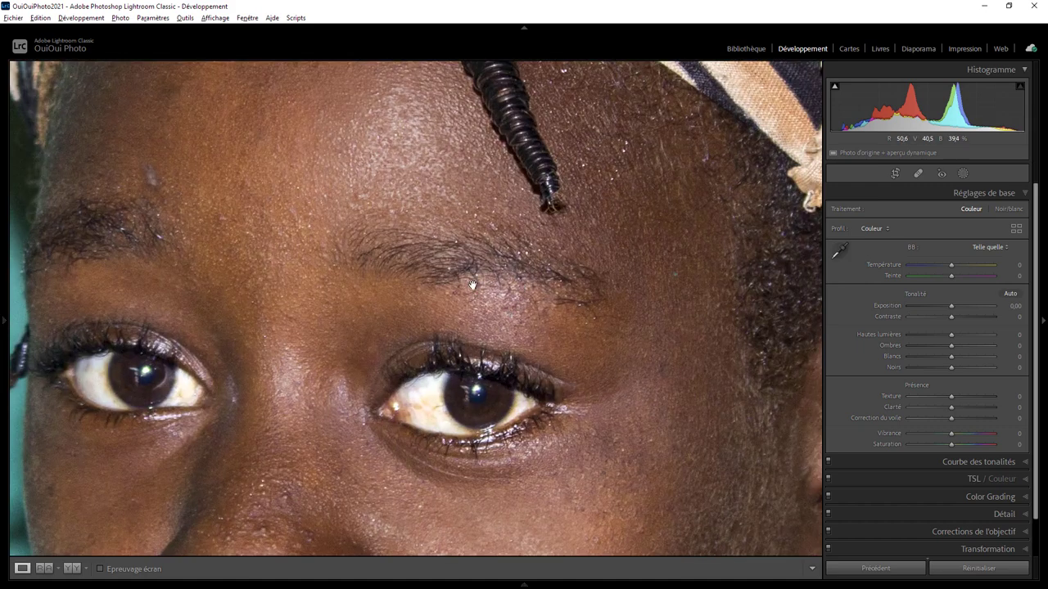
left_click(518, 288)
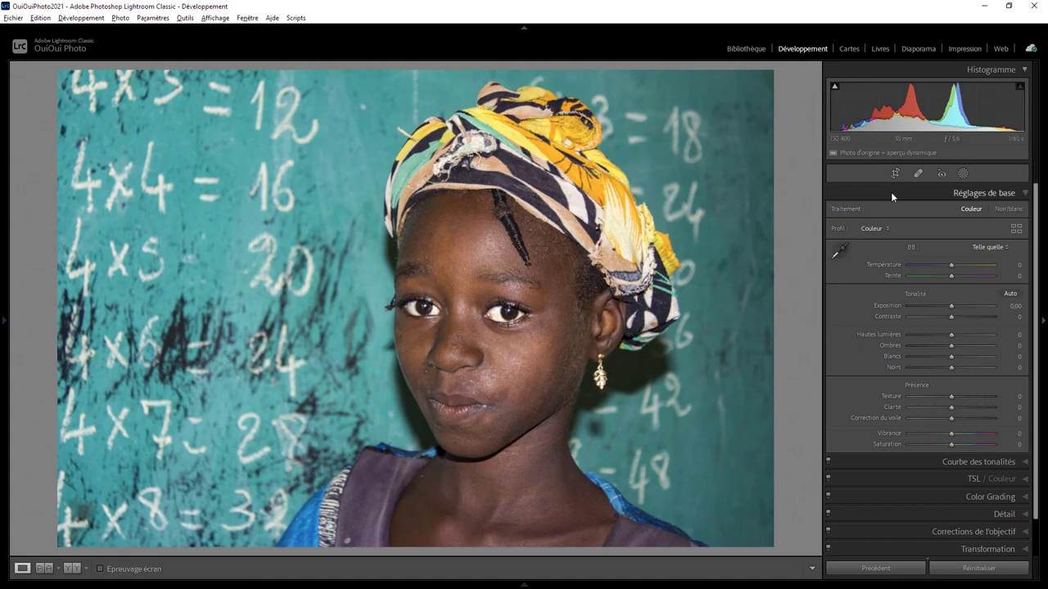
left_click(963, 173)
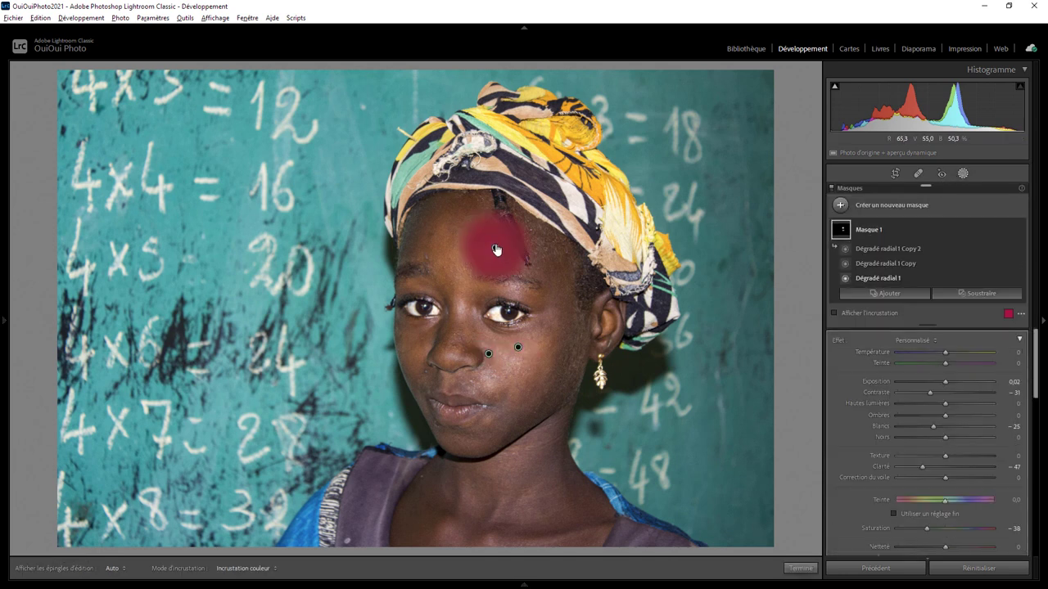
left_click(517, 347)
right_click(518, 347)
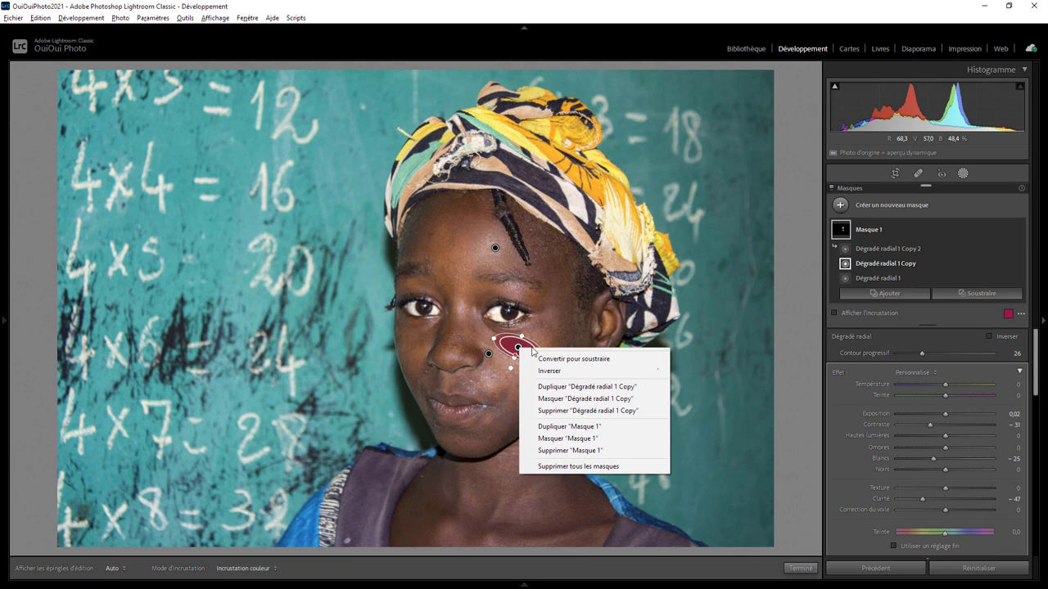
left_click(560, 387)
left_click_drag(518, 348, 513, 288)
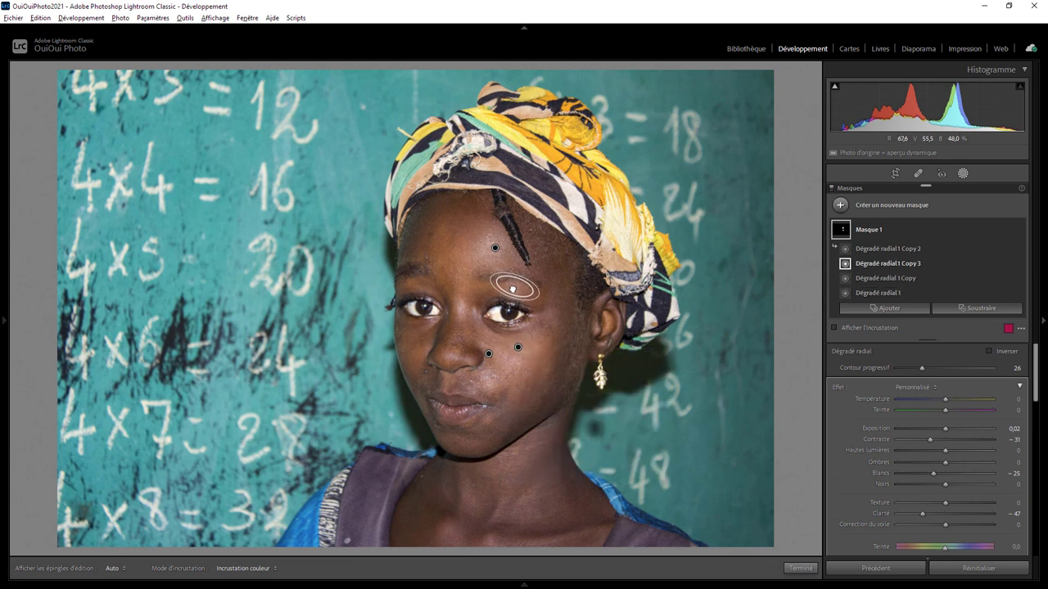
Step: Duplicate the above-eye gradient and position the copy just under the eye
right_click(515, 287)
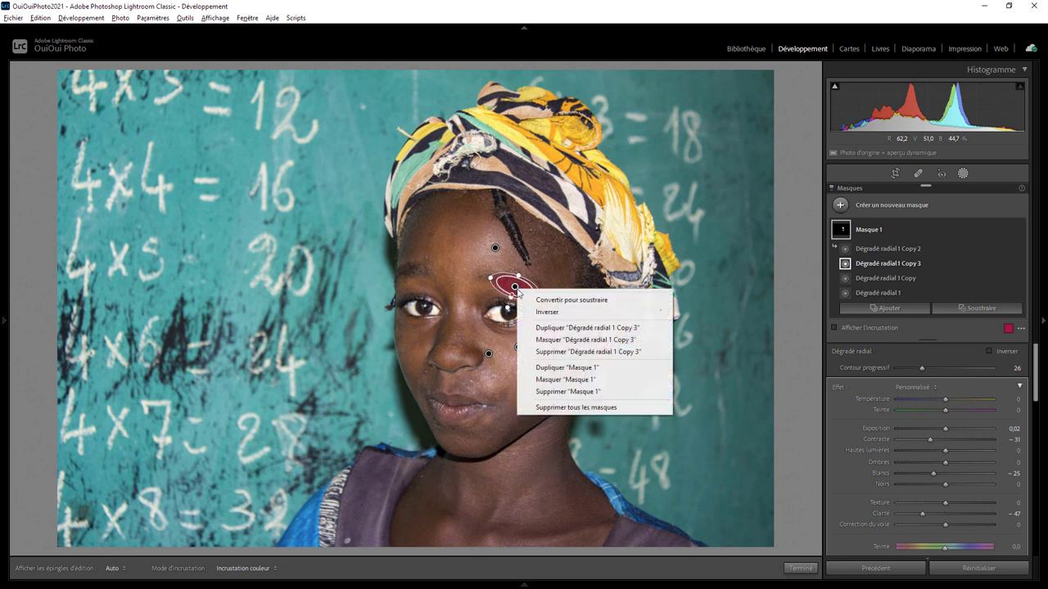
left_click(556, 327)
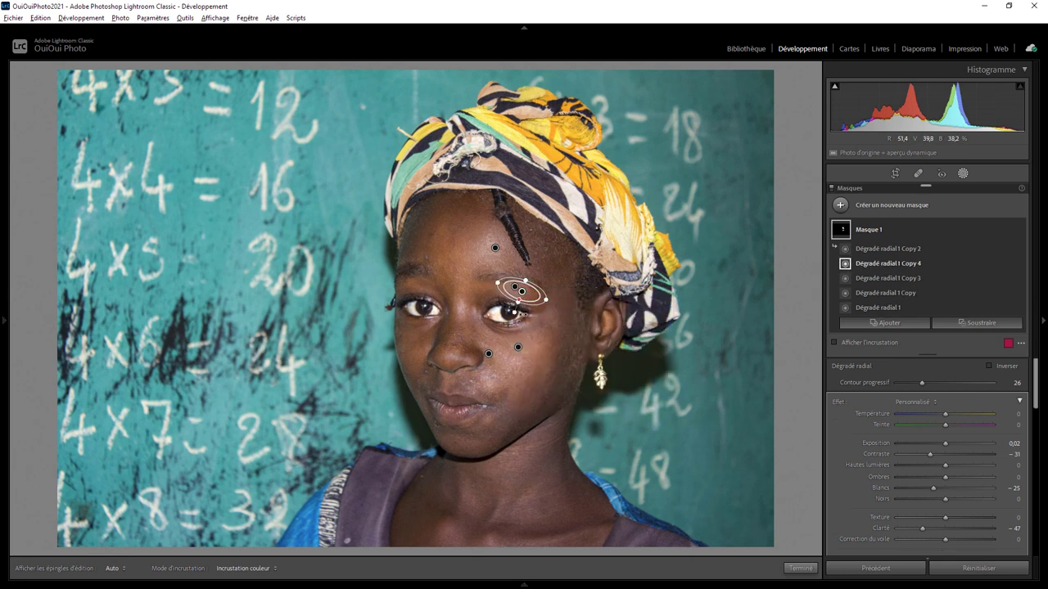
left_click_drag(521, 293, 523, 324)
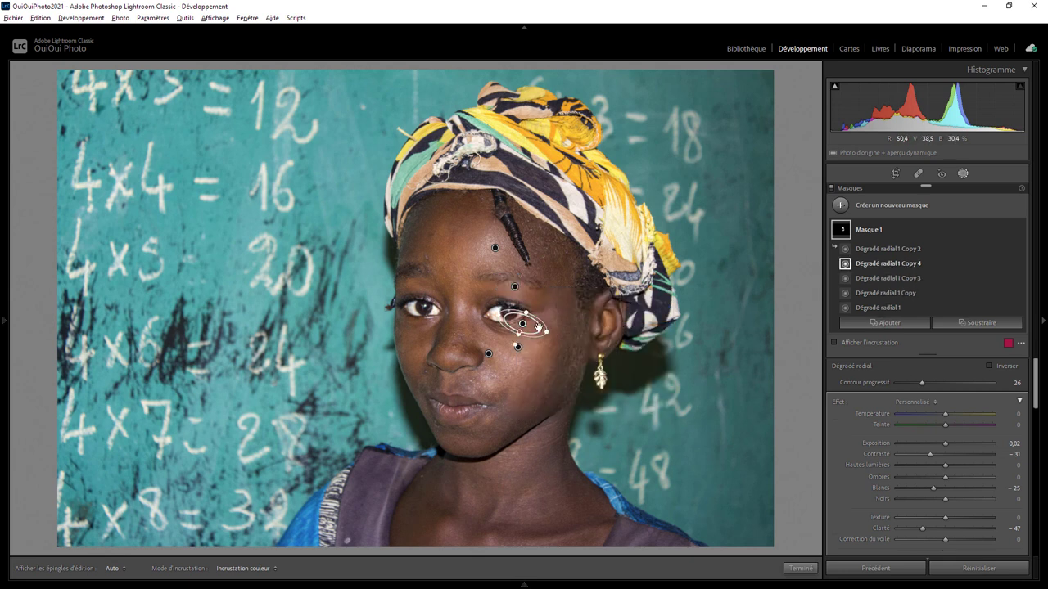
left_click_drag(522, 323, 519, 328)
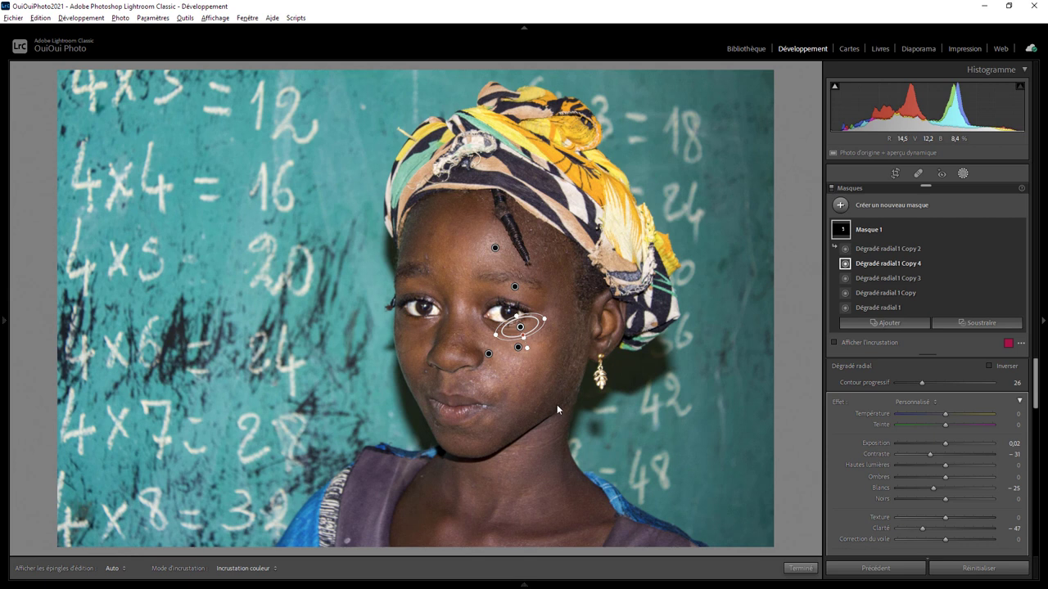
Step: Copy the gradient beside the nose to above the lips, enlarge it, and finish masking
left_click(488, 357)
right_click(489, 357)
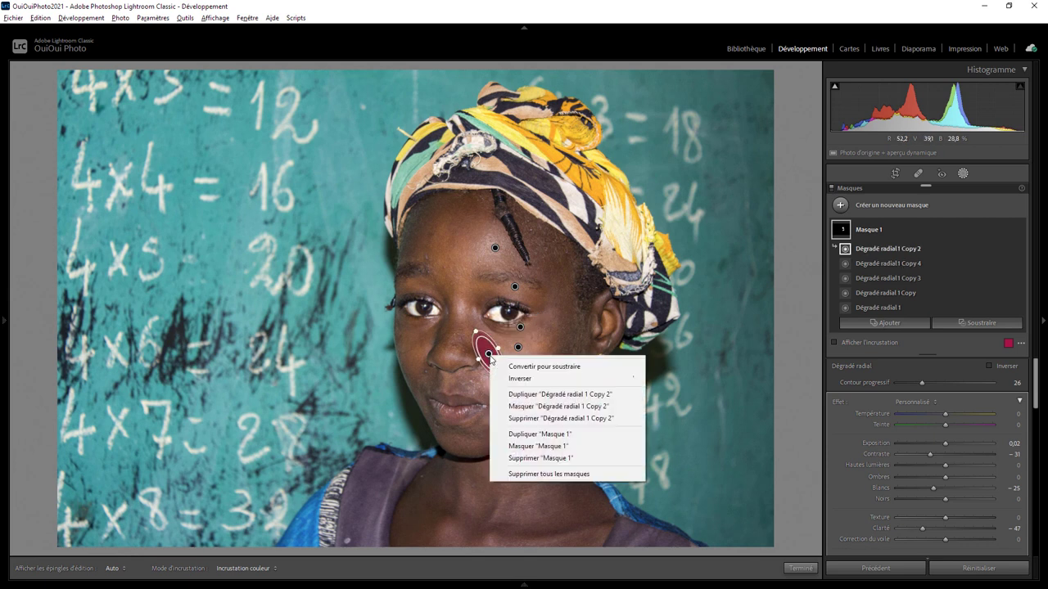
left_click(529, 395)
mouse_move(488, 357)
left_mouse_down()
mouse_move(485, 379)
mouse_move(511, 368)
left_mouse_up()
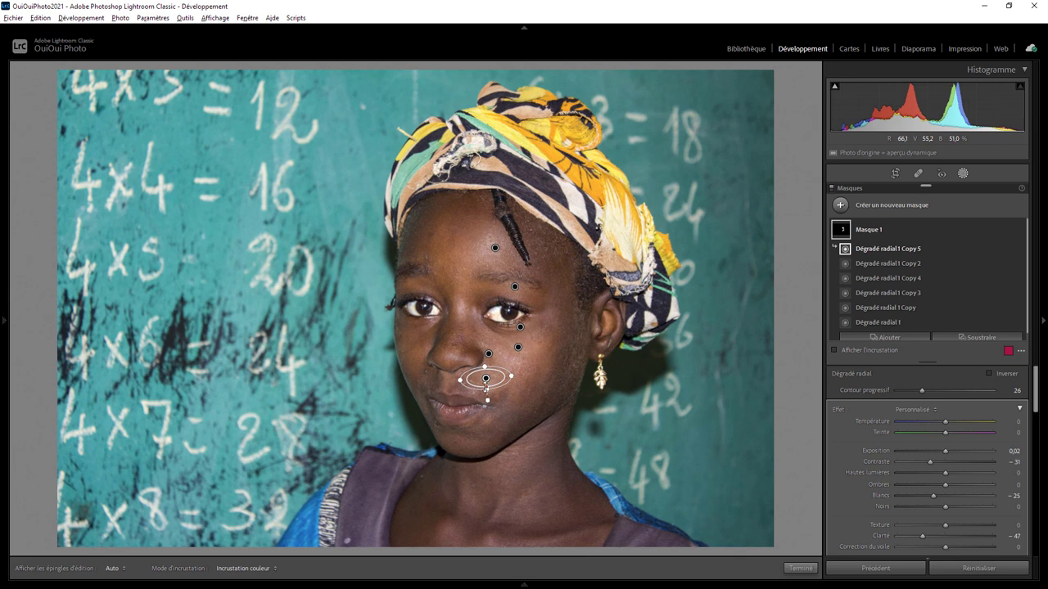
left_click_drag(487, 390, 487, 380)
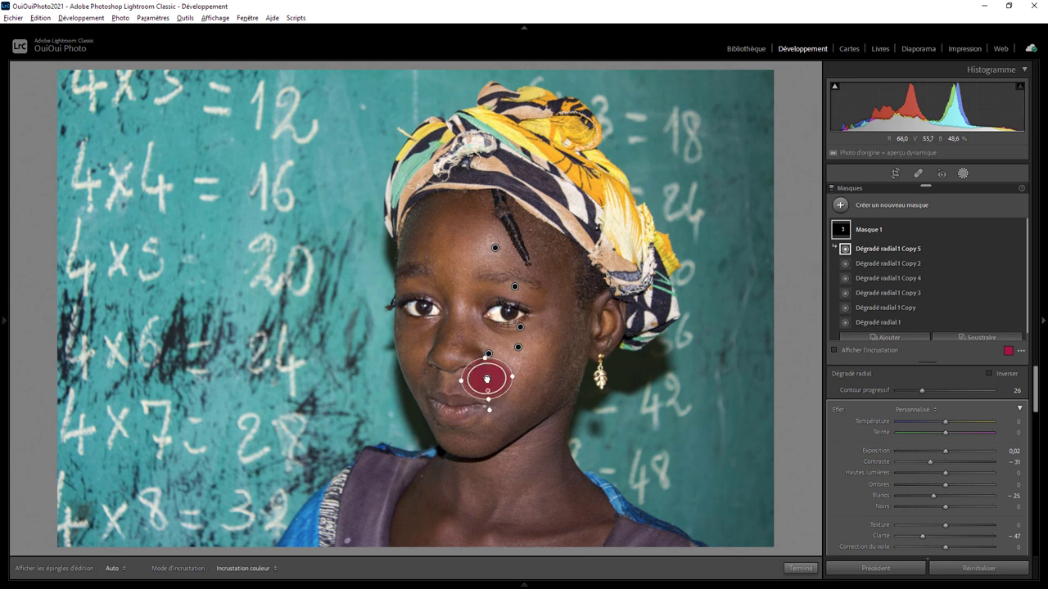
left_click(800, 568)
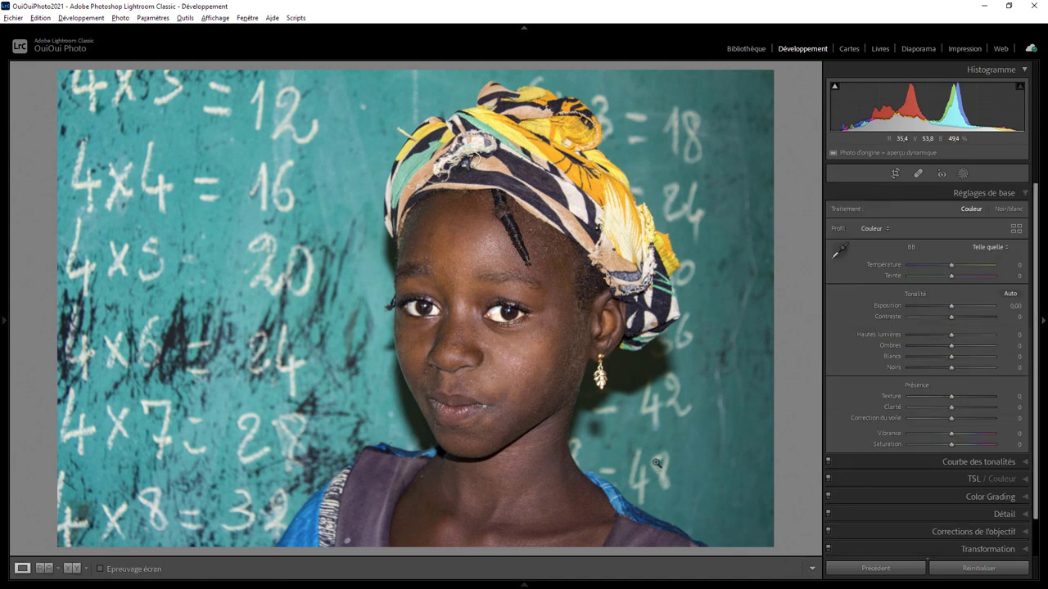
Step: Zoom in on the eye, then toggle before/after views to compare original and retouched skin shine
left_click(498, 335)
key("backslash")
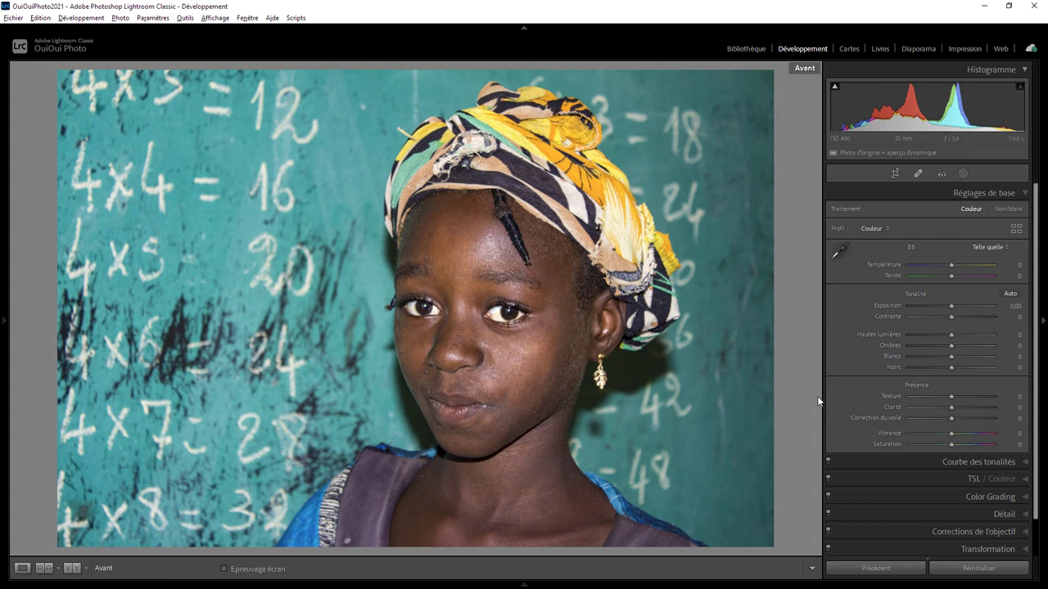
key("backslash")
key("backslash")
key("backslash")
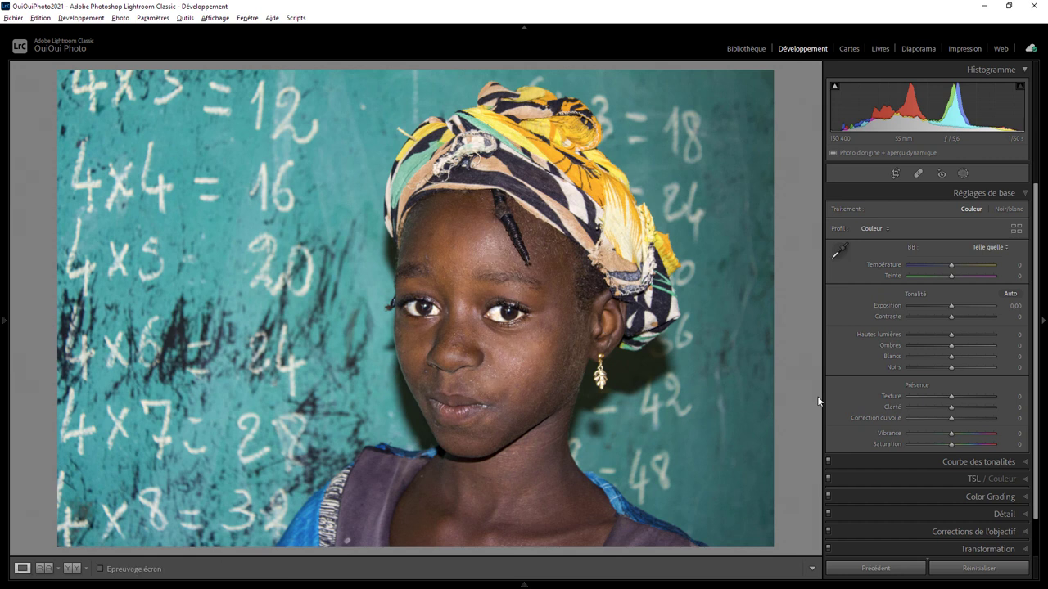
key("backslash")
key("backslash")
key("backslash")
key("backslash")
key("backslash")
key("backslash")
key("backslash")
key("backslash")
key("backslash")
key("backslash")
key("backslash")
key("backslash")
left_click(481, 261)
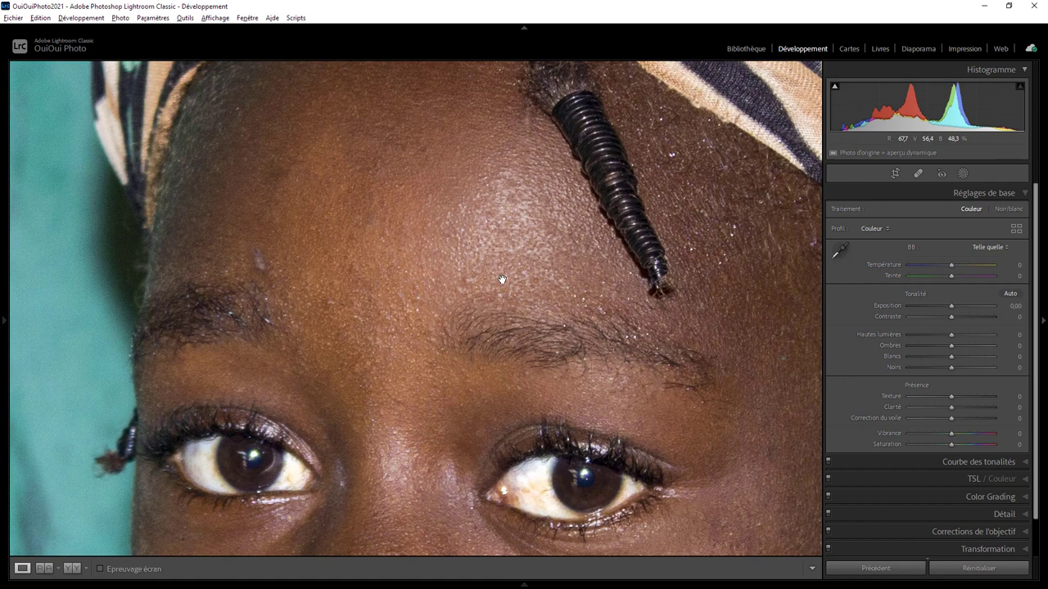
left_click_drag(702, 467, 565, 378)
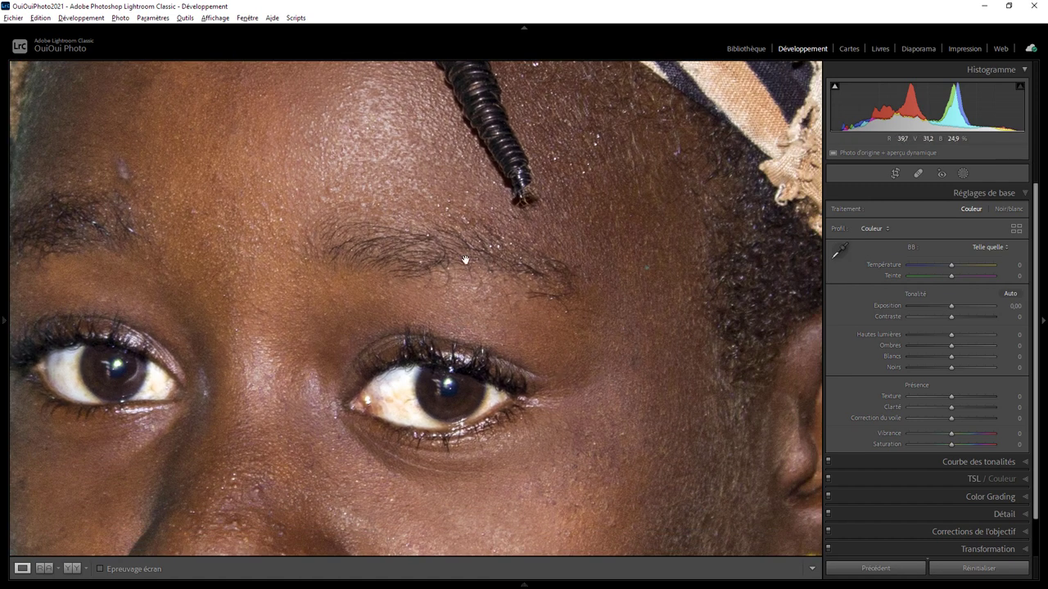
scroll(537, 396, "down", 5)
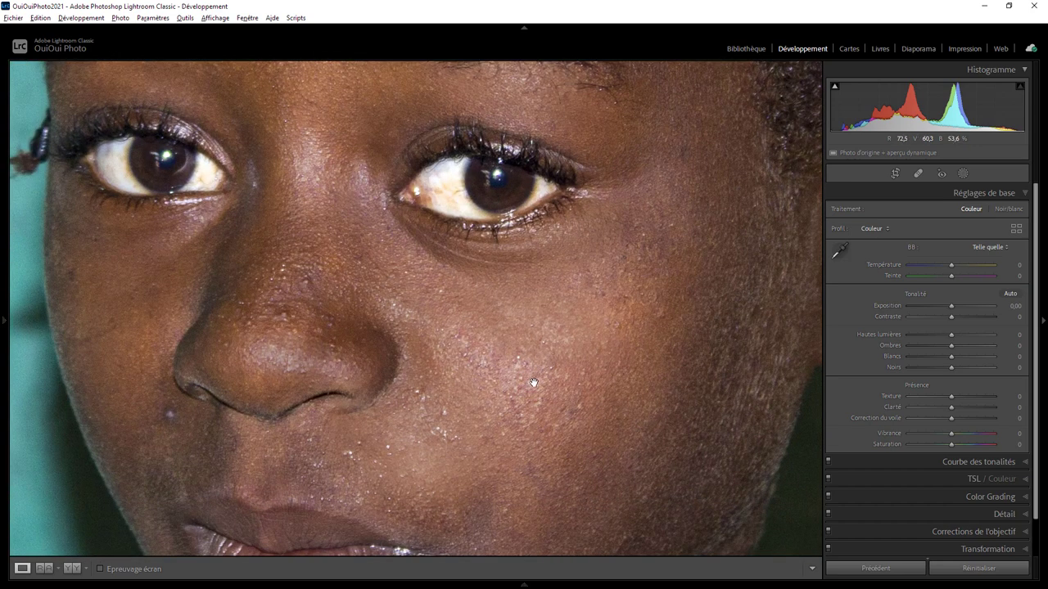
scroll(532, 383, "down", 3)
left_click_drag(573, 238, 612, 274)
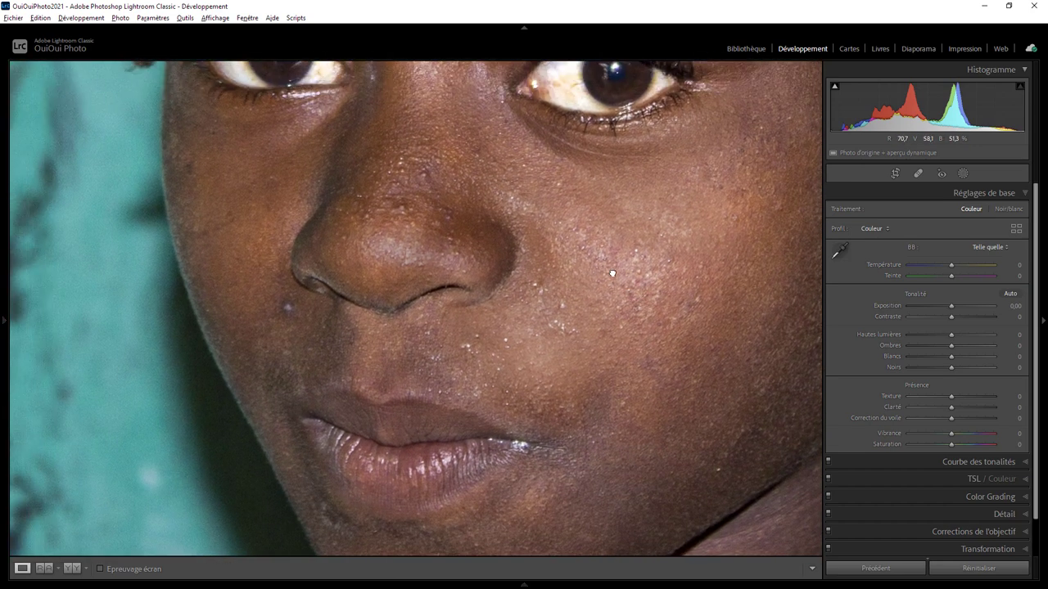
left_click_drag(463, 341, 529, 401)
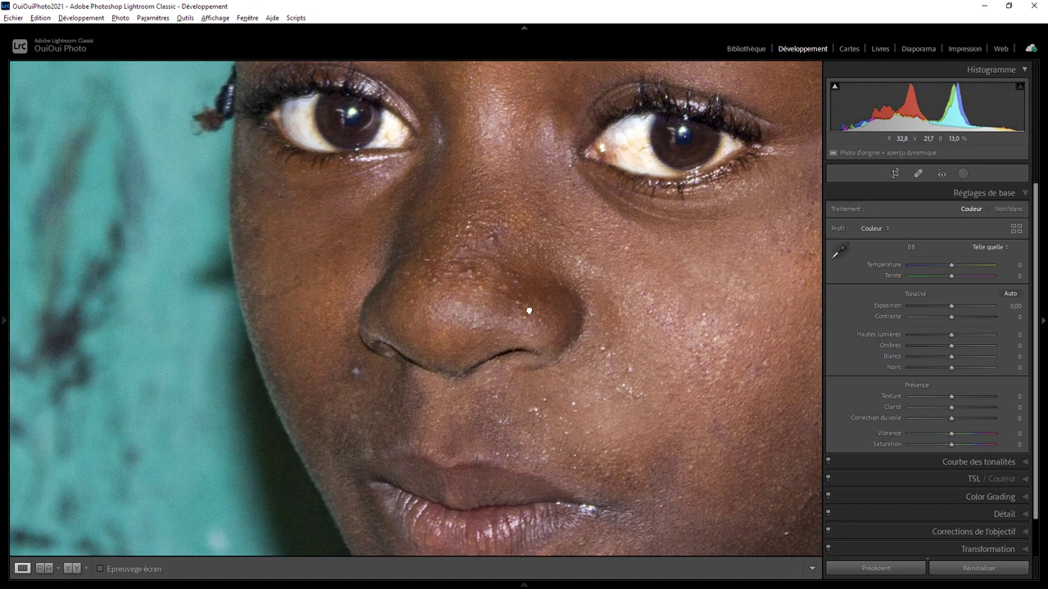
left_click(529, 310)
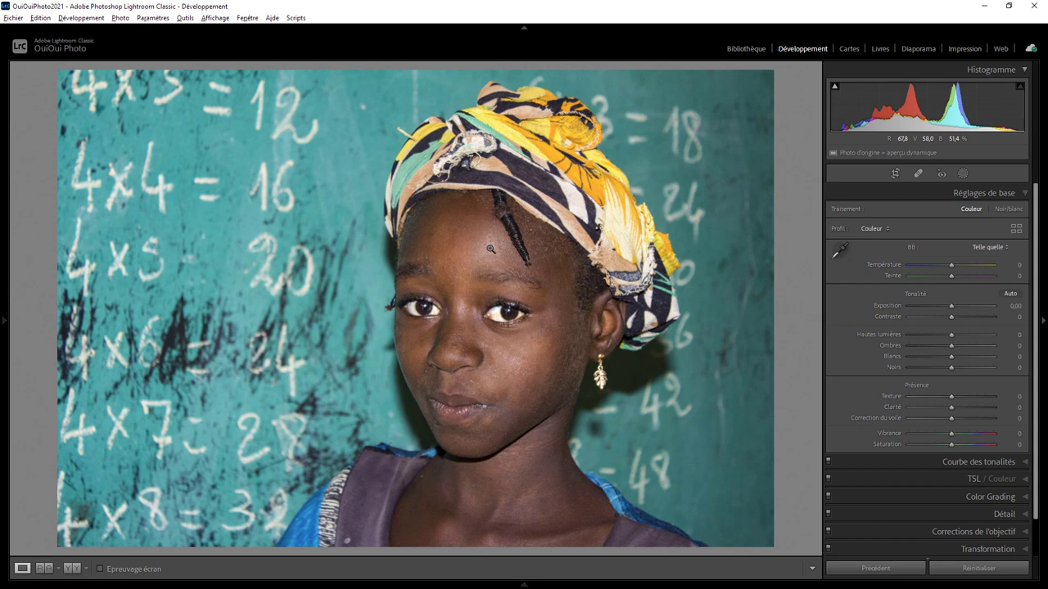
left_click(490, 249)
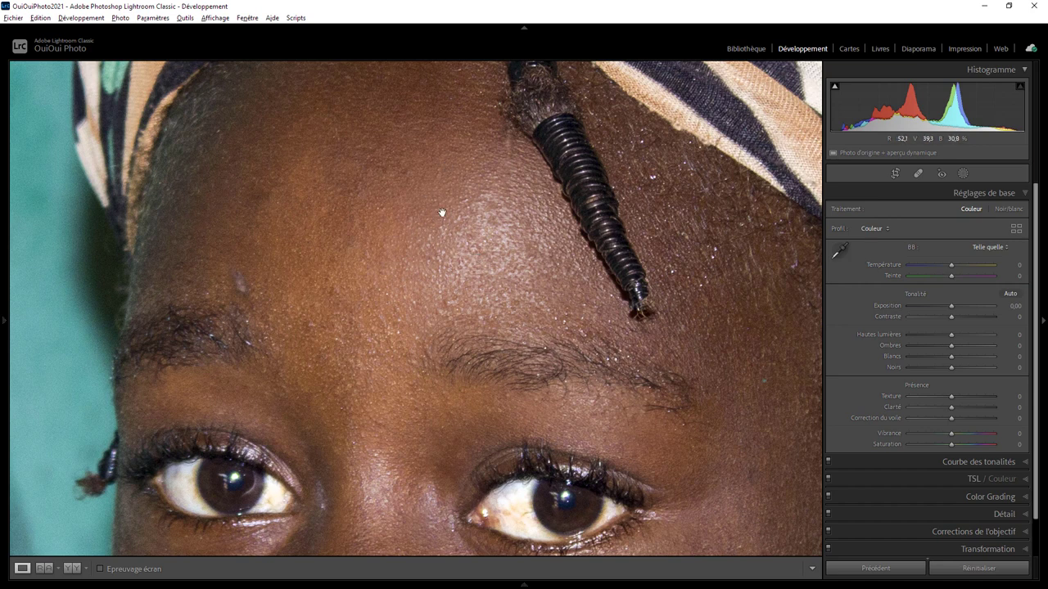
left_click(502, 260)
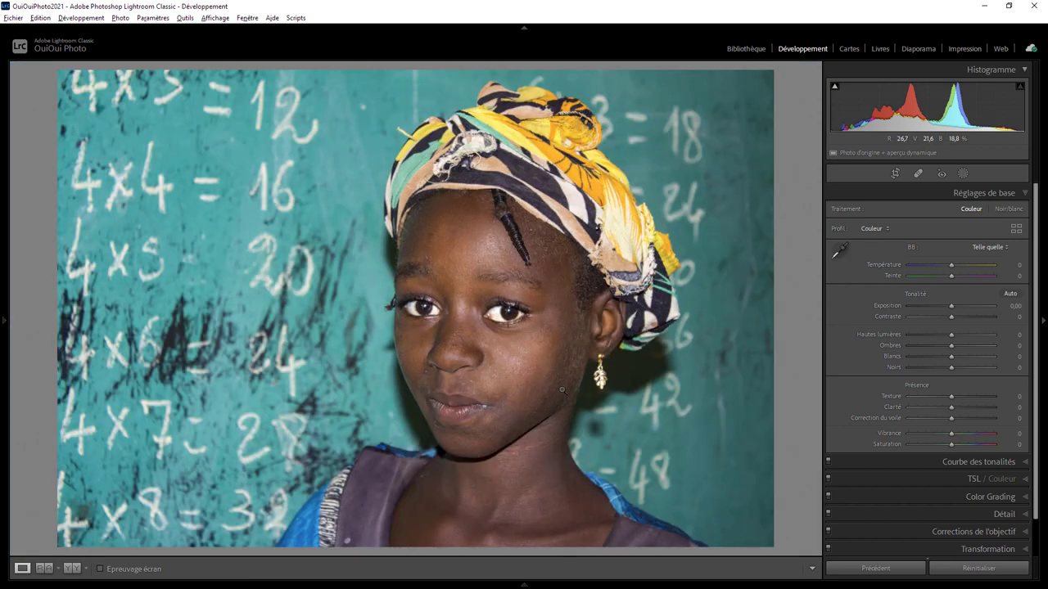